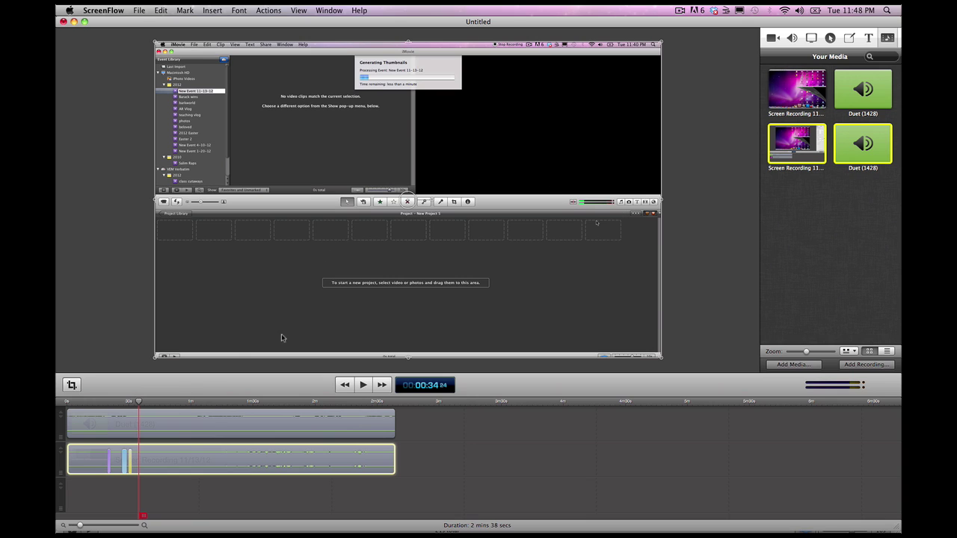
- Add a text box at about the 12-second mark of the timeline
left_click(868, 39)
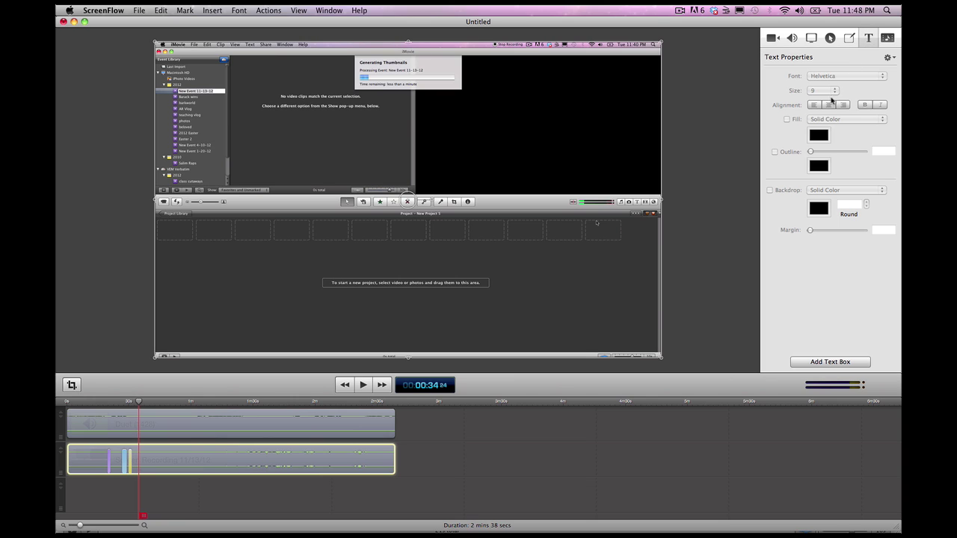
left_click(169, 461)
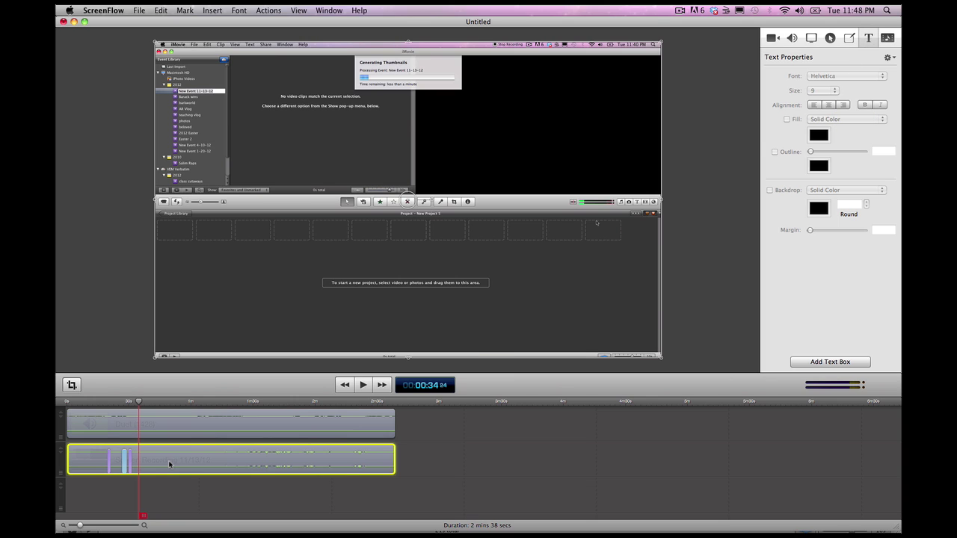
left_click_drag(138, 402, 92, 402)
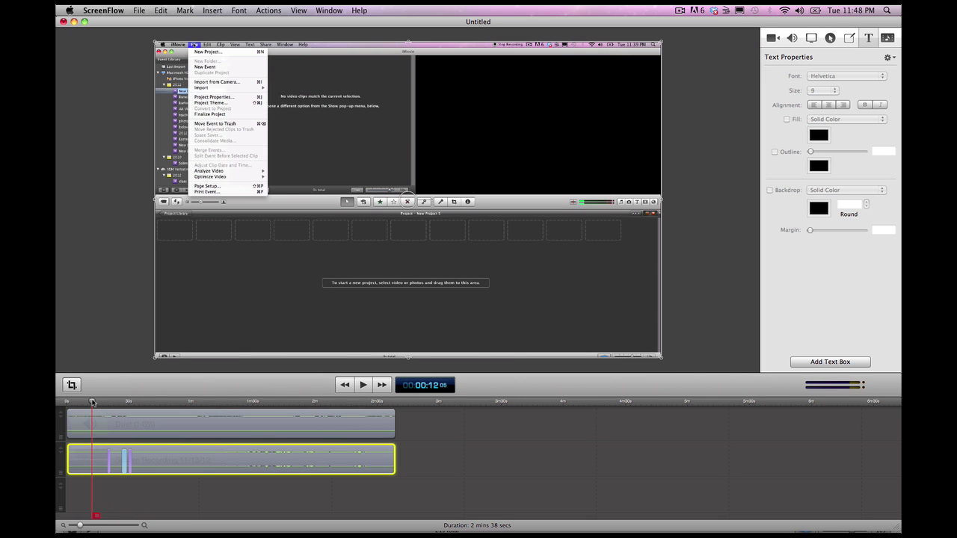
left_click(808, 365)
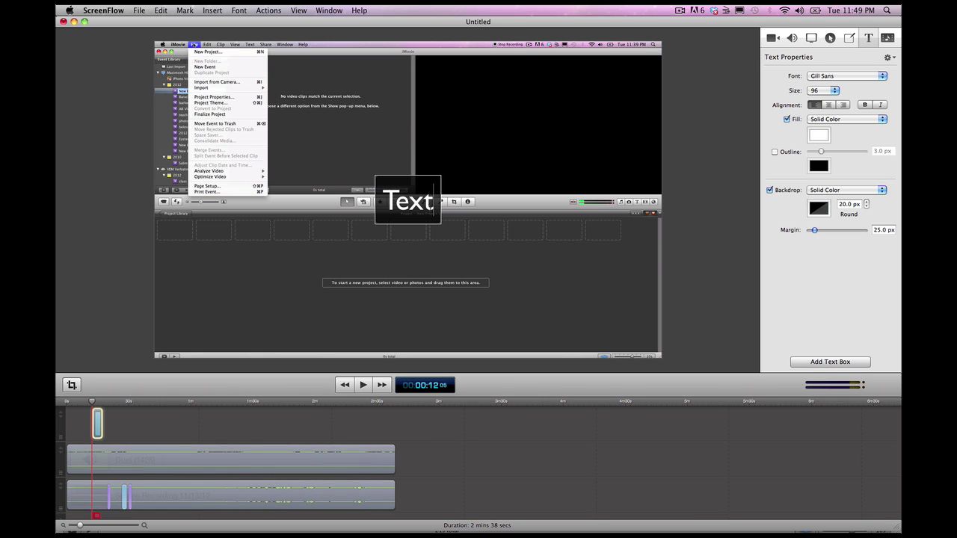
- Replace the text box's placeholder with "Getting Started with ScreenFlow 4"
key("BackSpace")
key("BackSpace")
key("BackSpace")
key("BackSpace")
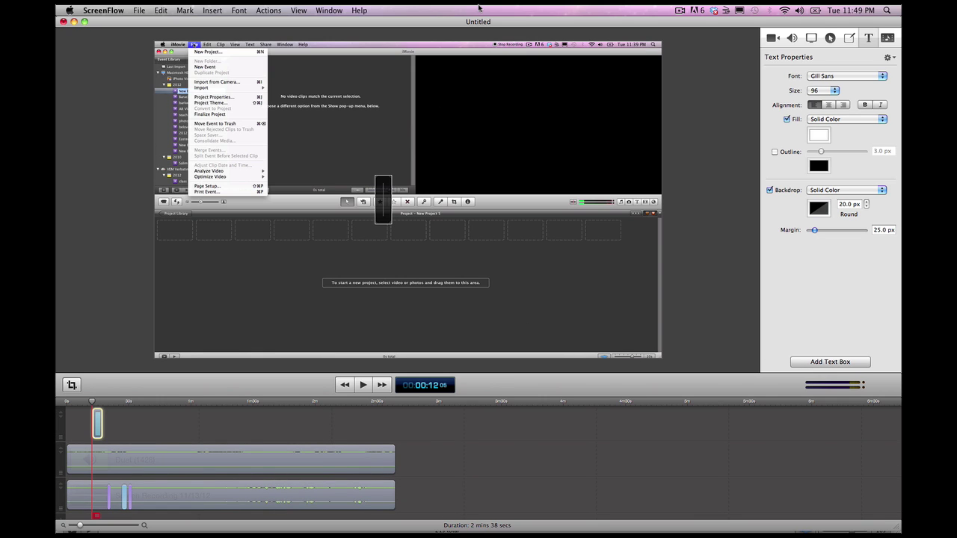
type("Geti")
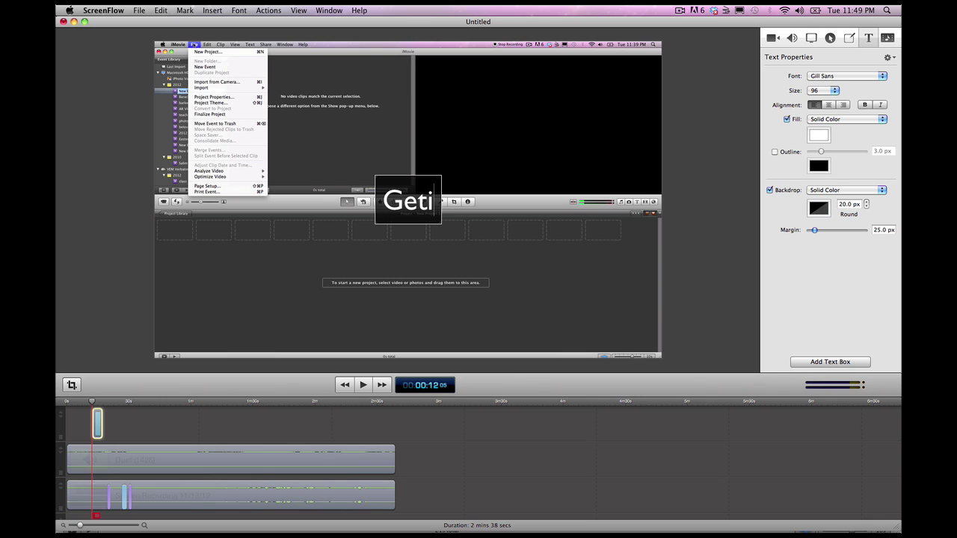
key("BackSpace")
type("ting Sgta")
key("BackSpace")
key("BackSpace")
key("BackSpace")
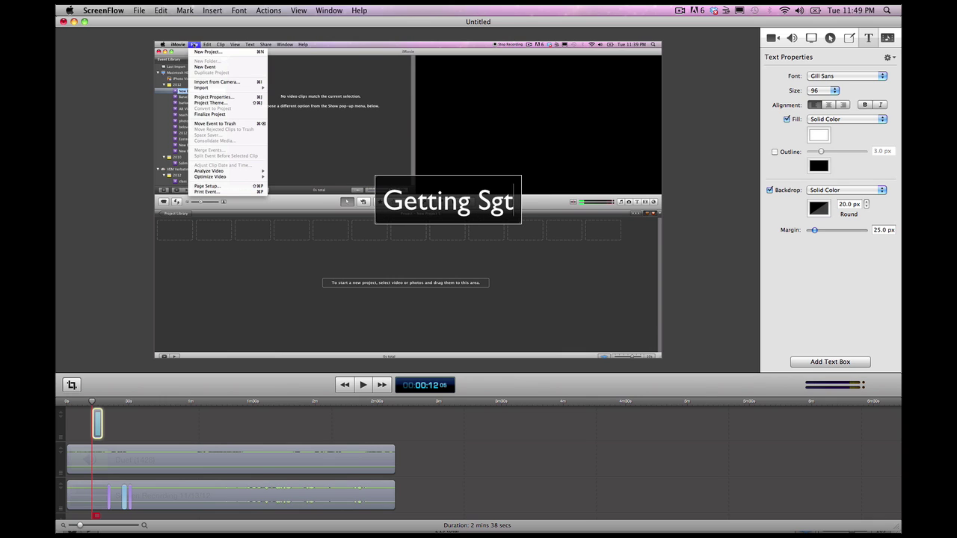
type("tarted with ")
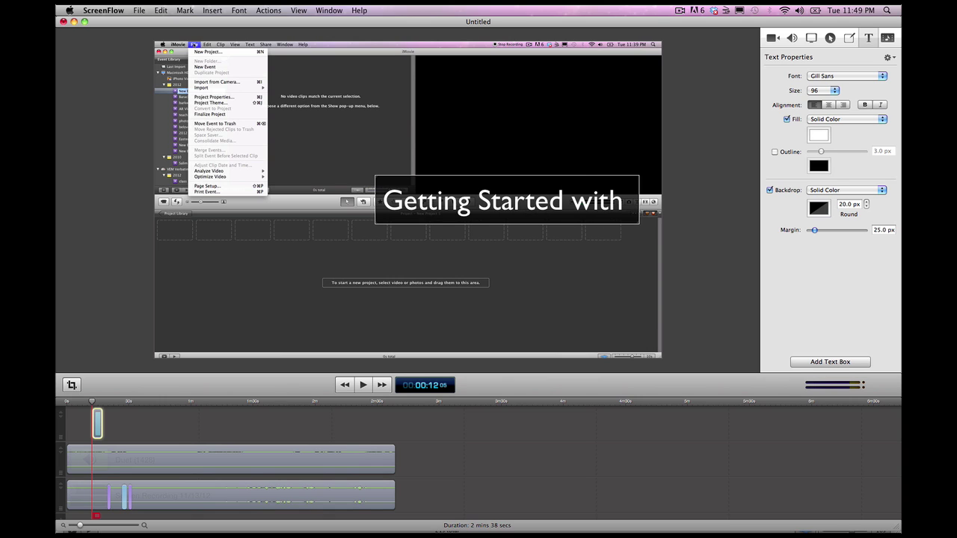
type("s")
key("BackSpace")
type("s")
key("BackSpace")
type("Screen")
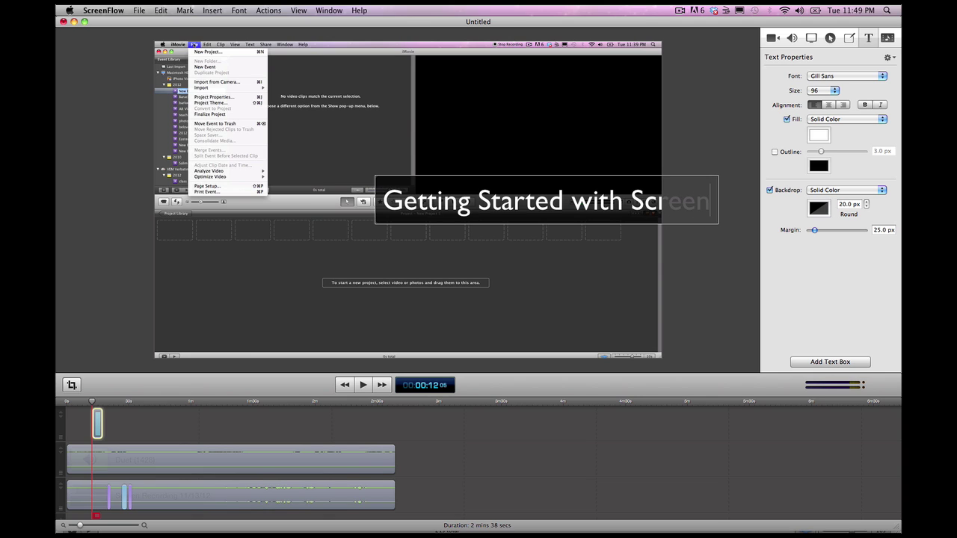
type("Flow")
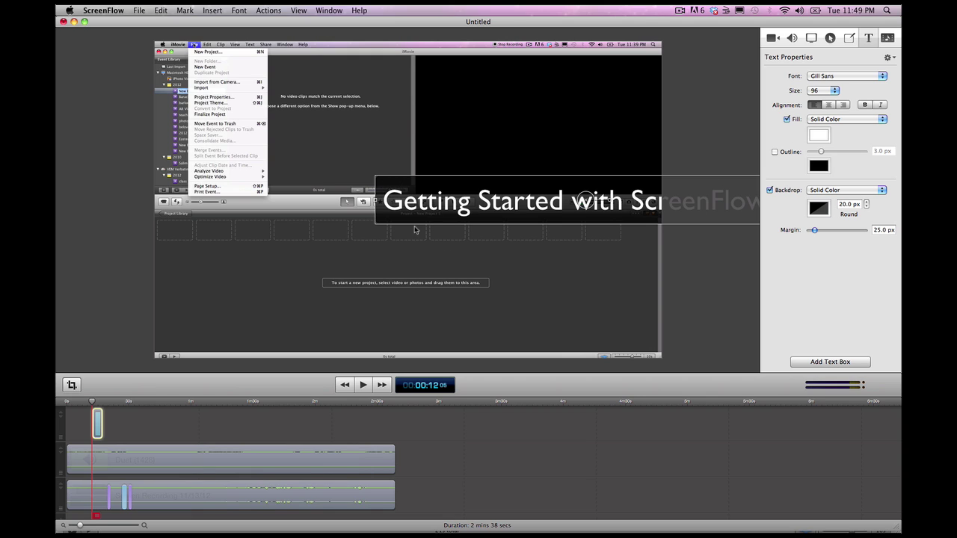
- Move the title box to the middle of the canvas's lower half and shift its clip close to the timeline's start
left_click_drag(411, 219, 248, 305)
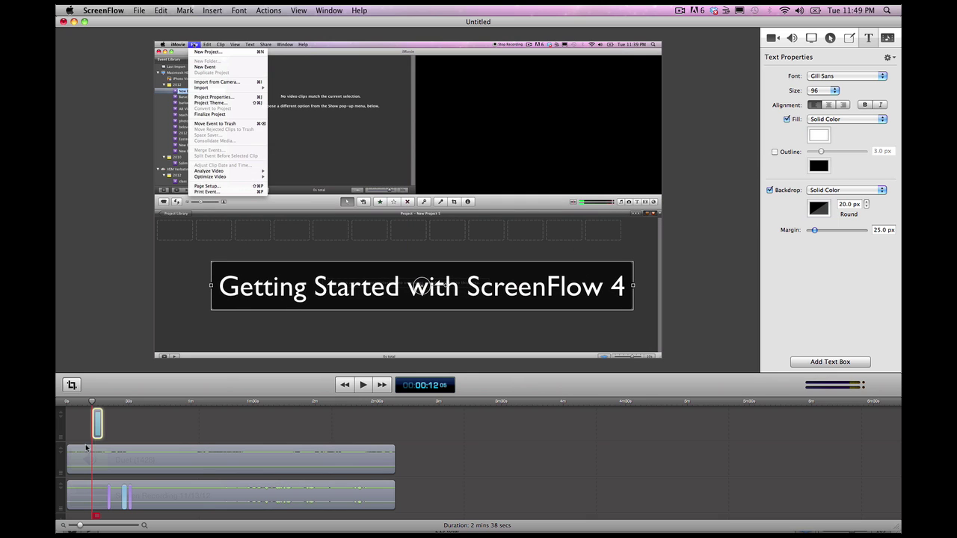
left_click_drag(98, 428, 78, 431)
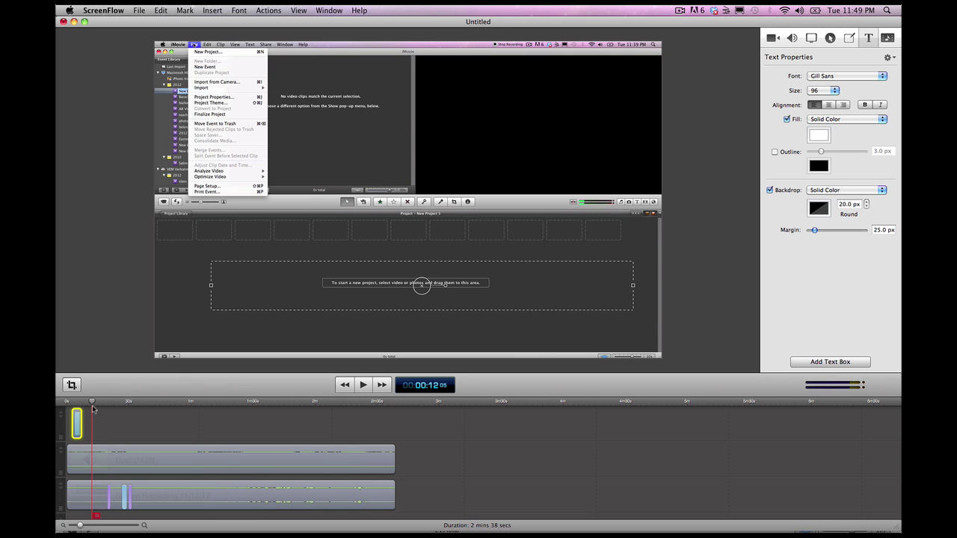
- Play the project from the beginning to check the title's timing and return the playhead to about 4 seconds
left_click(66, 401)
key("space")
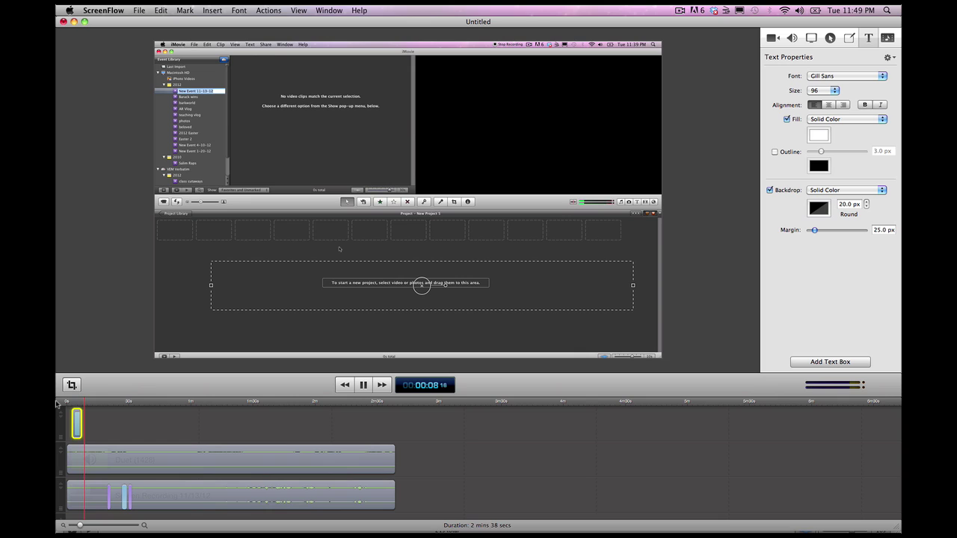
key("space")
left_click_drag(87, 404, 76, 404)
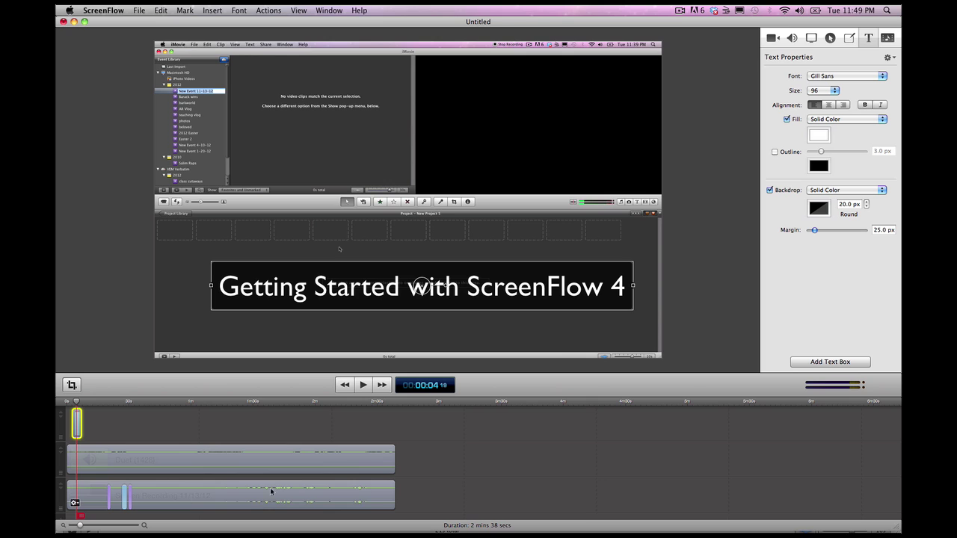
- Nest the title, audio and screen recording clips into a single clip and briefly preview it
left_click_drag(419, 491, 67, 398)
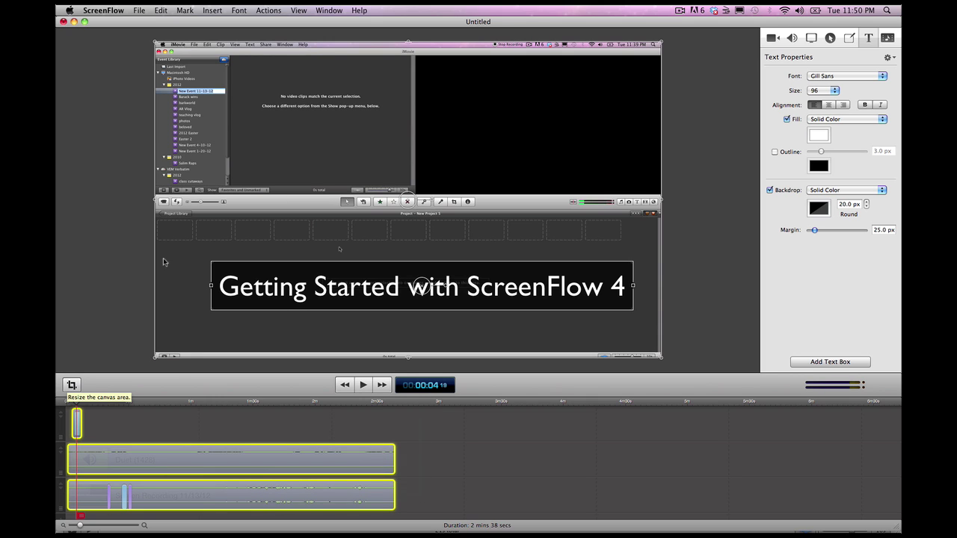
left_click(213, 10)
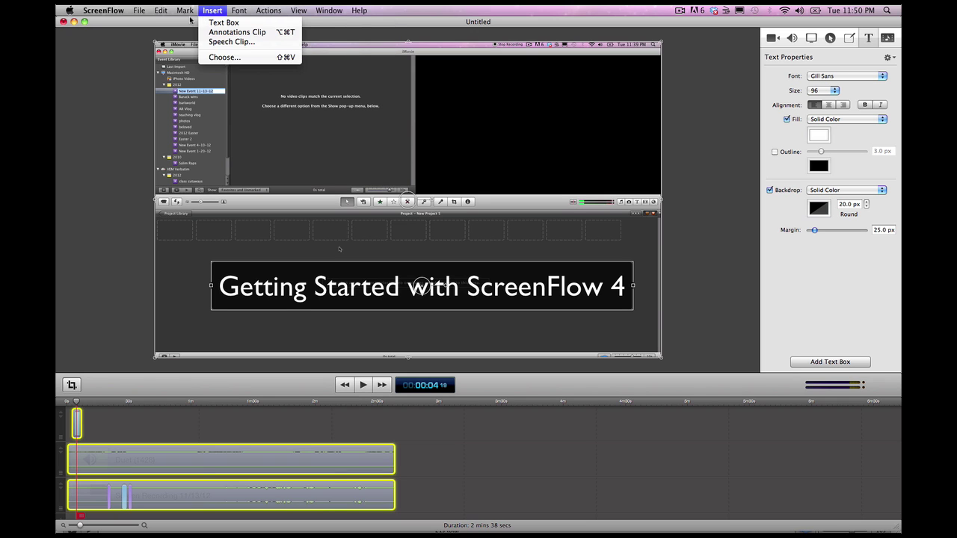
mouse_move(140, 15)
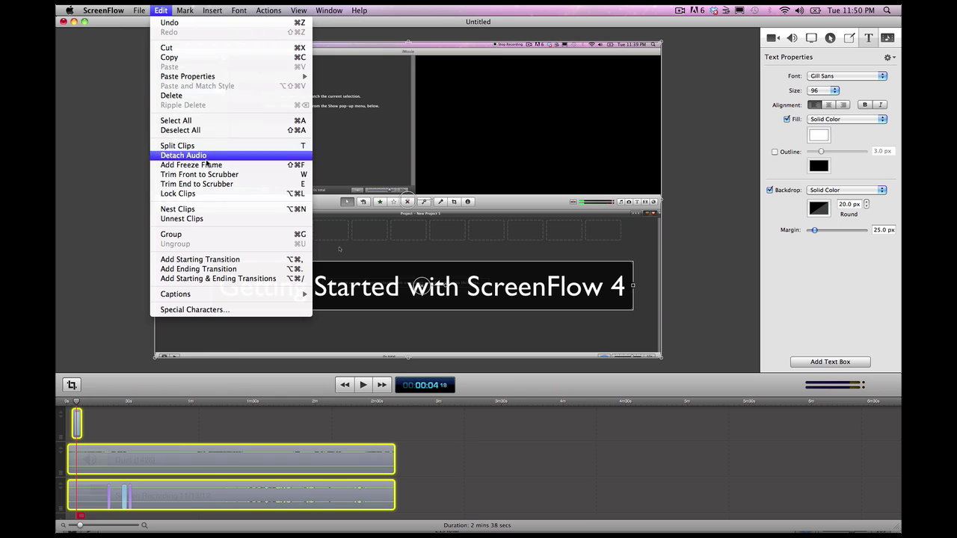
left_click(193, 210)
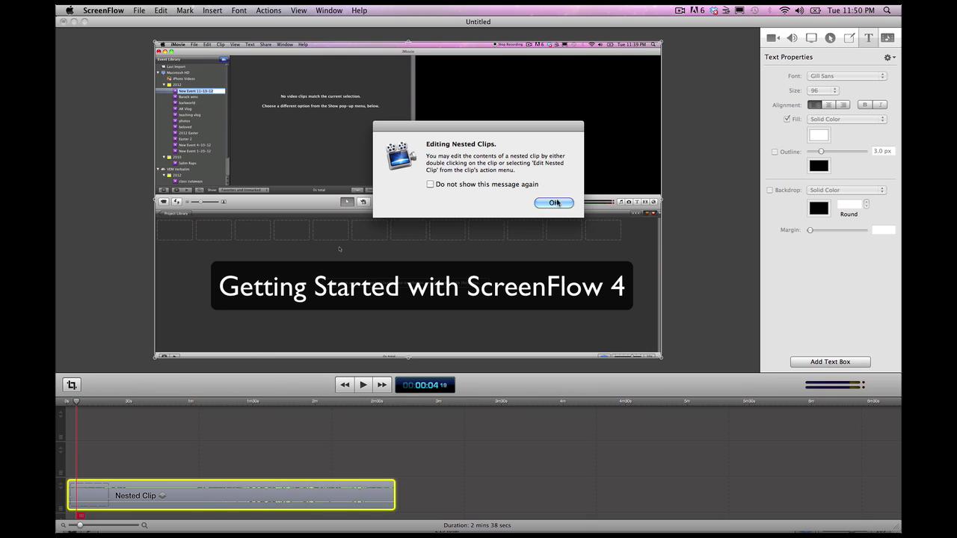
key("Return")
key("space")
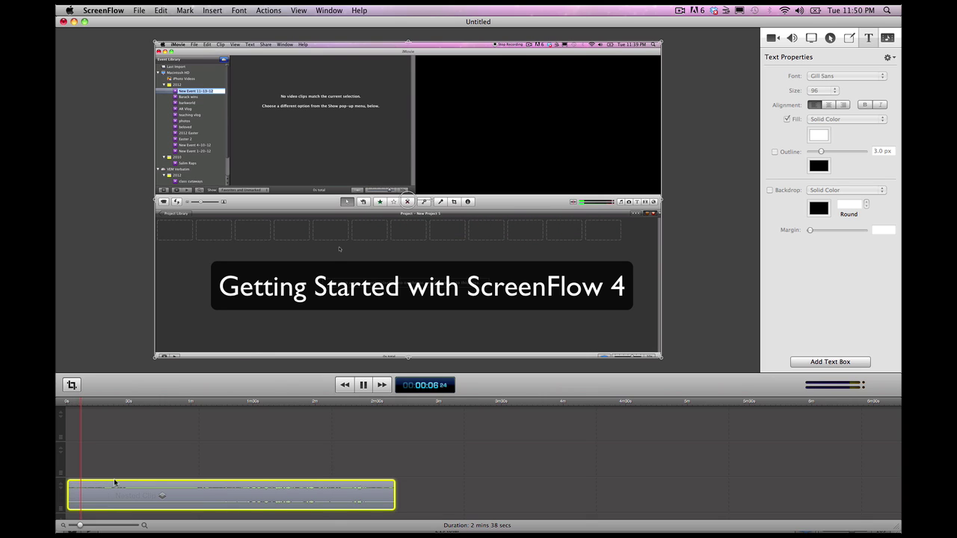
left_click(364, 385)
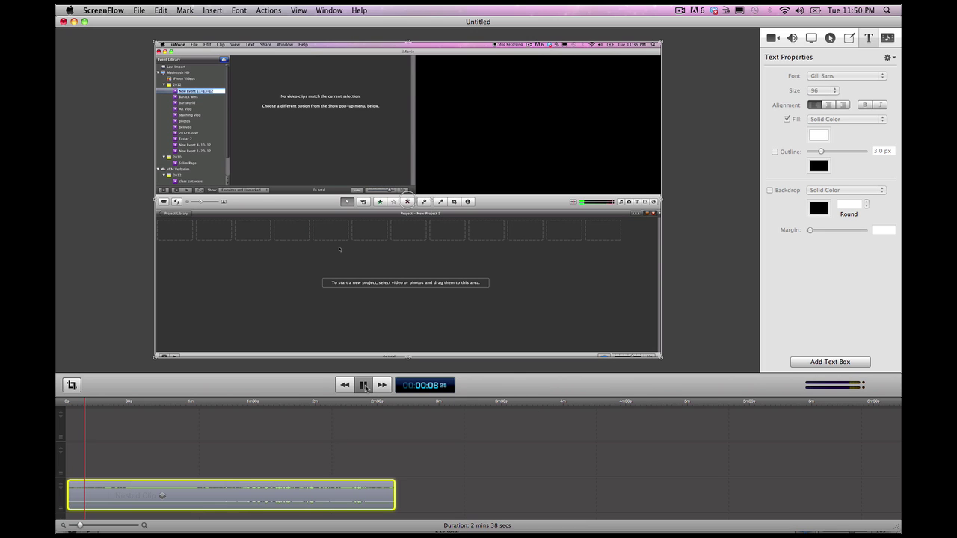
- Open the nested clip's contents for editing in its own timeline
double_click(320, 502)
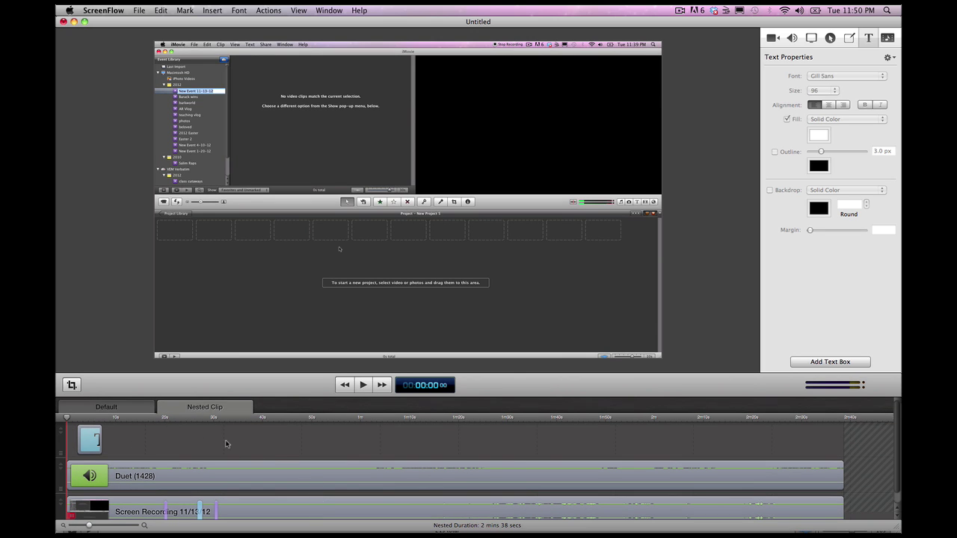
scroll(226, 444, "down", 1)
scroll(226, 444, "up", 1)
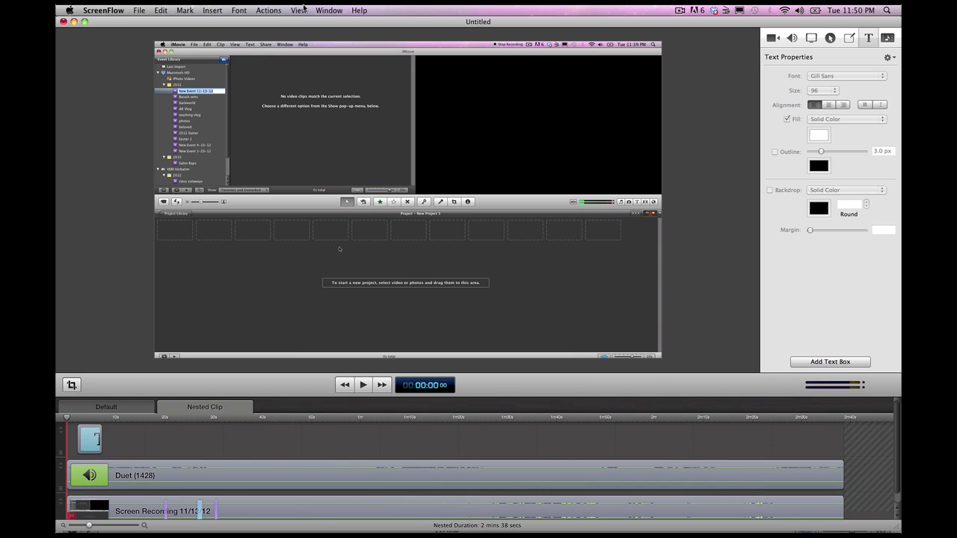
- Enlarge the mouse pointer of the screen recording clip to a pointer zoom of 284%
left_click(811, 39)
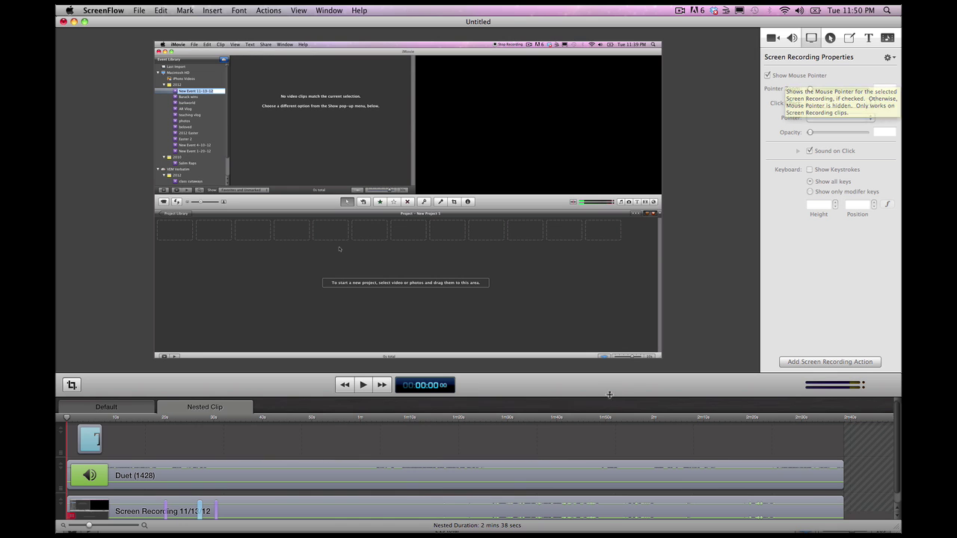
left_click(572, 508)
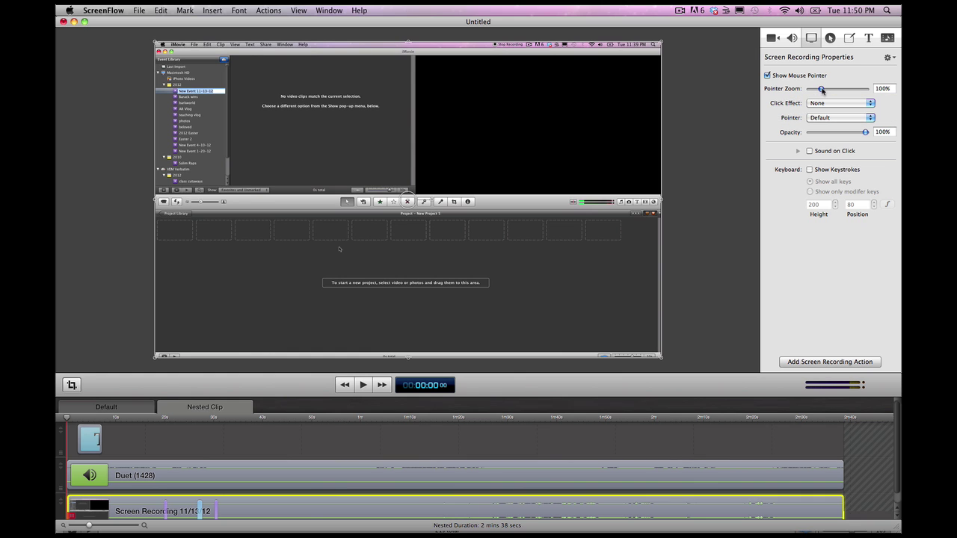
mouse_move(820, 89)
left_mouse_down()
mouse_move(852, 90)
mouse_move(830, 90)
left_mouse_up()
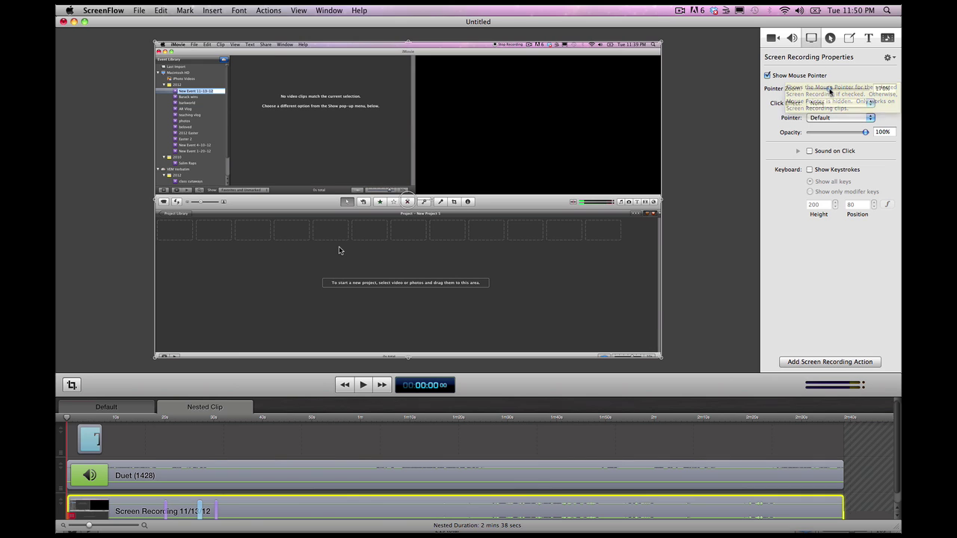
mouse_move(829, 89)
left_mouse_down()
mouse_move(873, 93)
mouse_move(816, 88)
mouse_move(844, 90)
left_mouse_up()
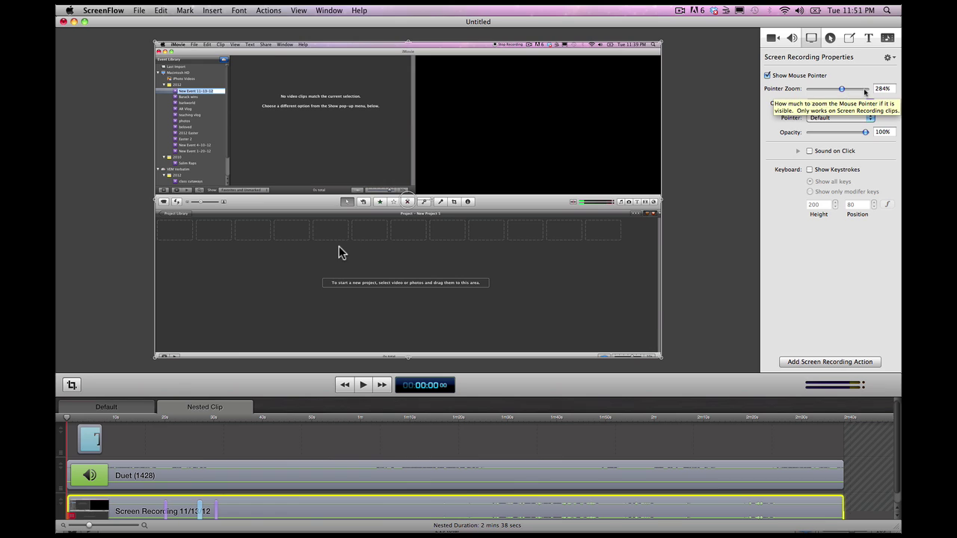
- Set the screen recording's click effect to Radar and its pointer opacity to 100%
left_click(870, 103)
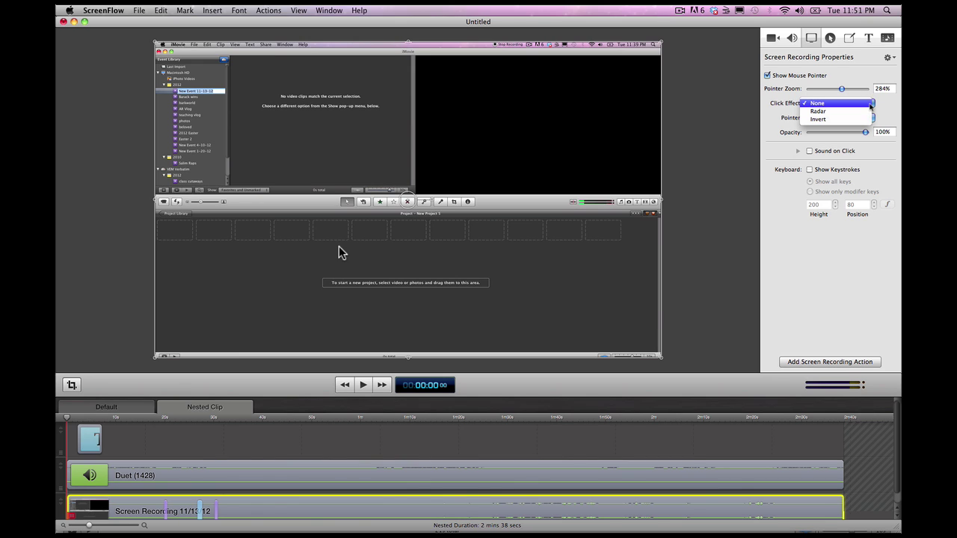
left_click(866, 113)
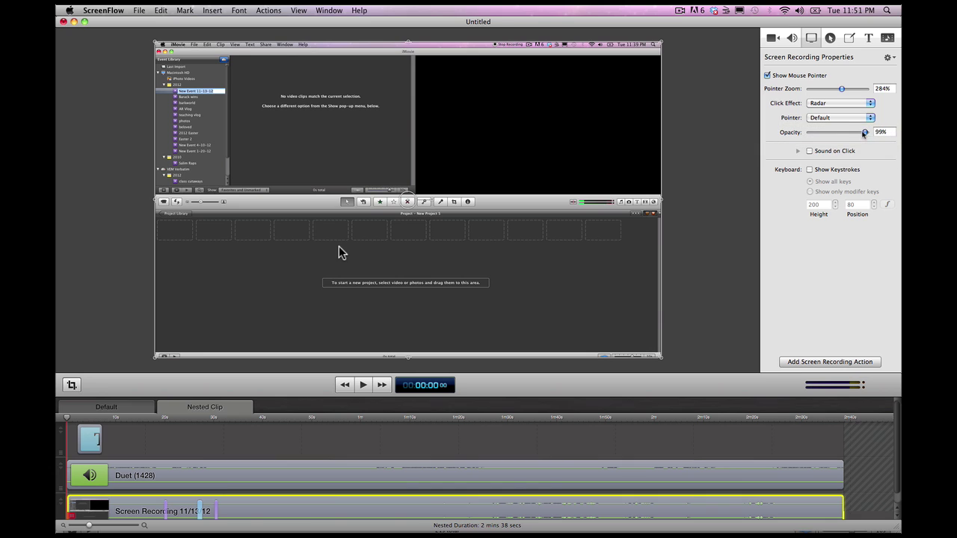
mouse_move(867, 132)
left_mouse_down()
mouse_move(829, 132)
mouse_move(879, 143)
left_mouse_up()
- Try the Circle - Light and Square pointer styles on the screen recording and return the pointer to Default
left_click(868, 119)
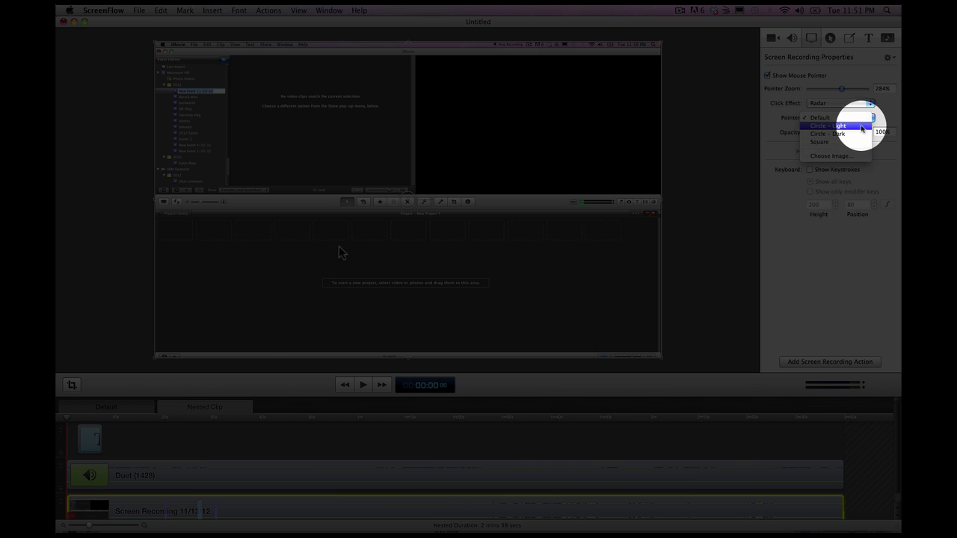
left_click(858, 125)
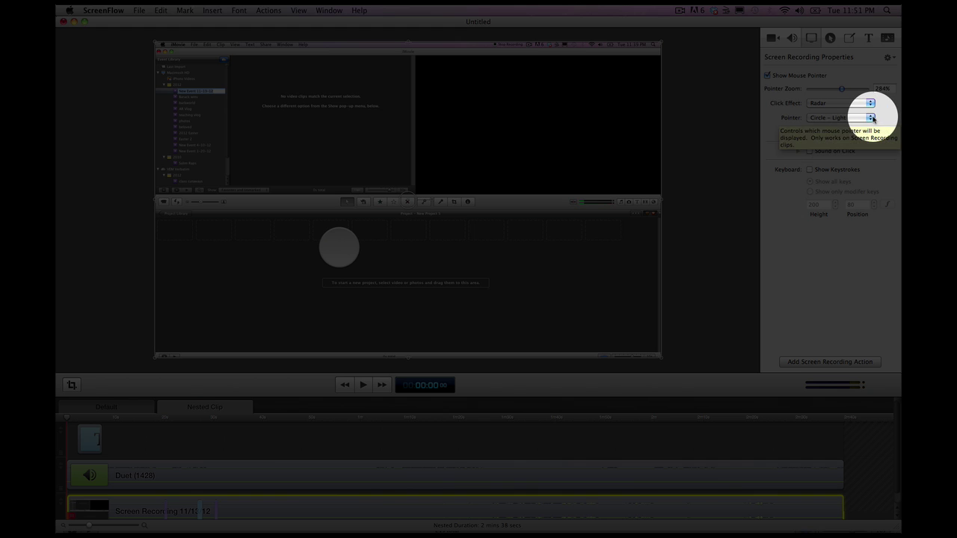
left_click(869, 118)
left_click(862, 134)
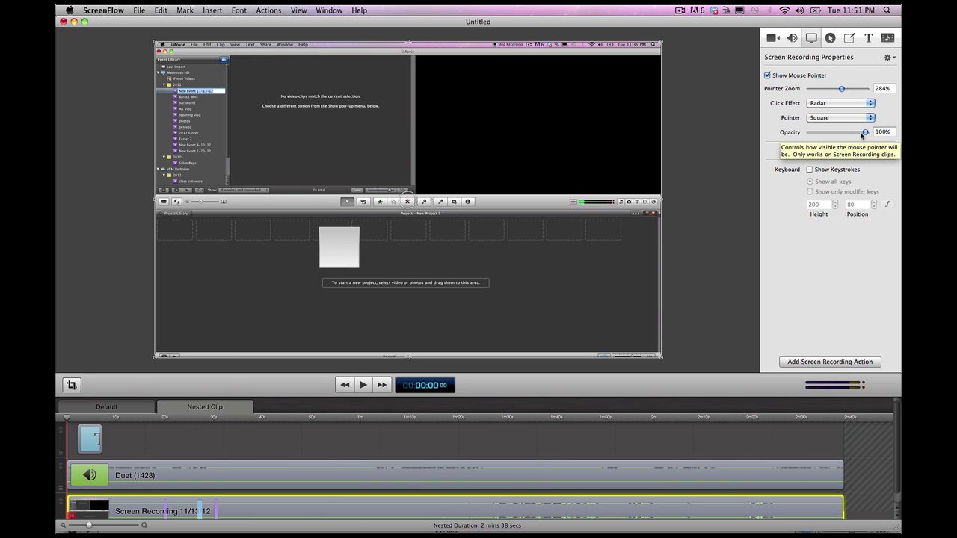
left_click(871, 119)
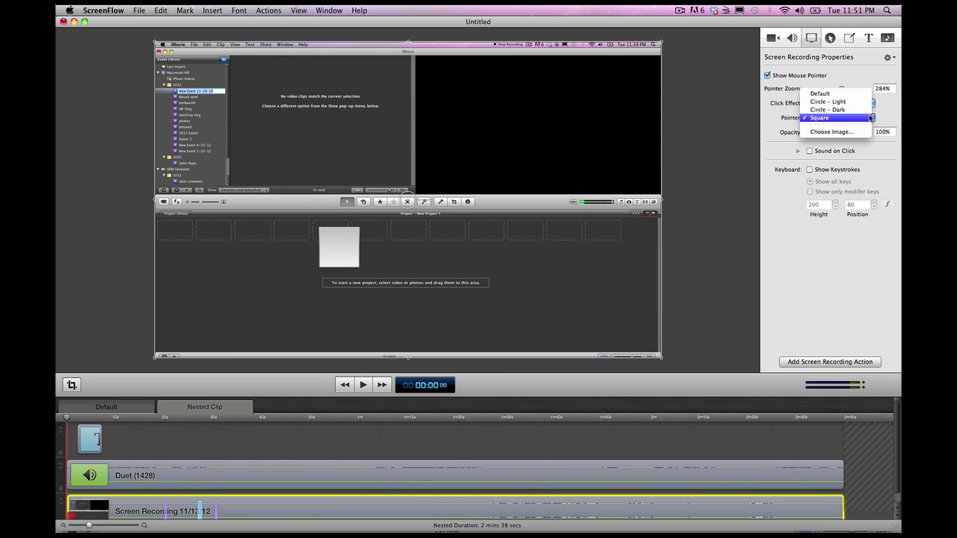
left_click(829, 94)
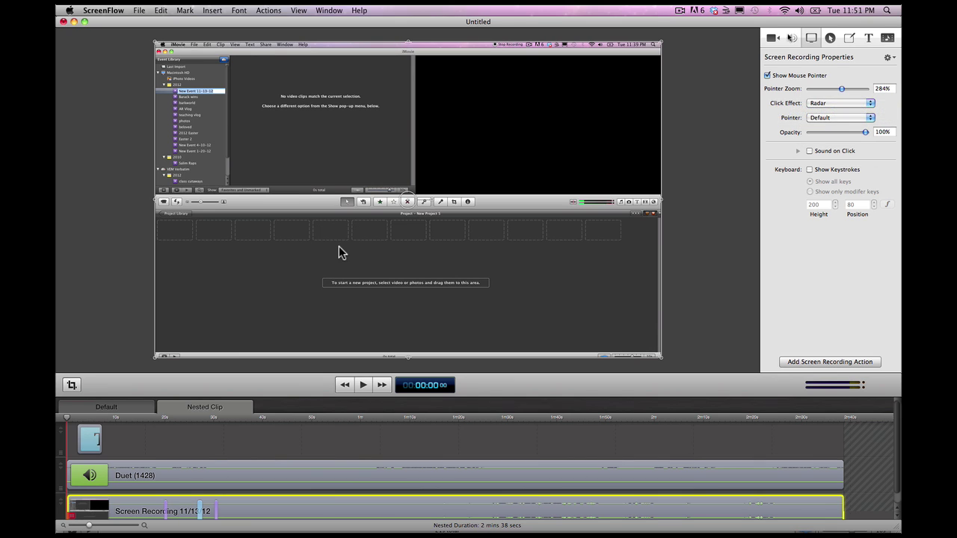
- Raise the volume of the Duet (1428) audio clip slightly to 101%
left_click(791, 37)
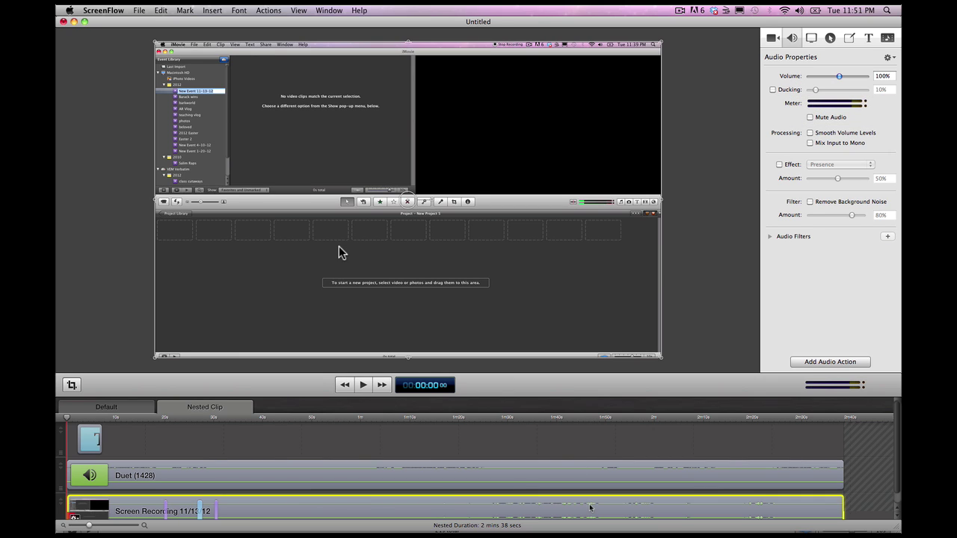
left_click(612, 482)
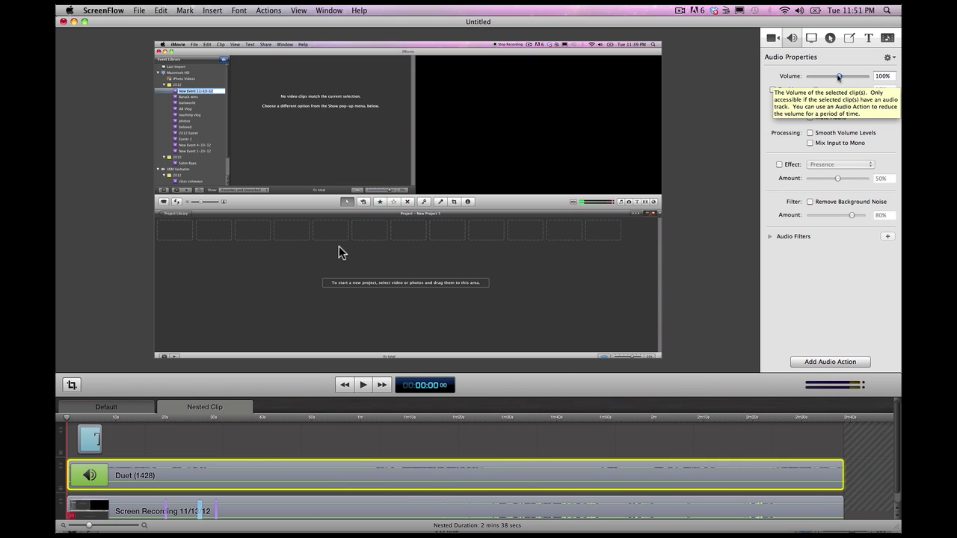
mouse_move(838, 77)
left_mouse_down()
mouse_move(867, 79)
mouse_move(826, 78)
mouse_move(840, 78)
left_mouse_up()
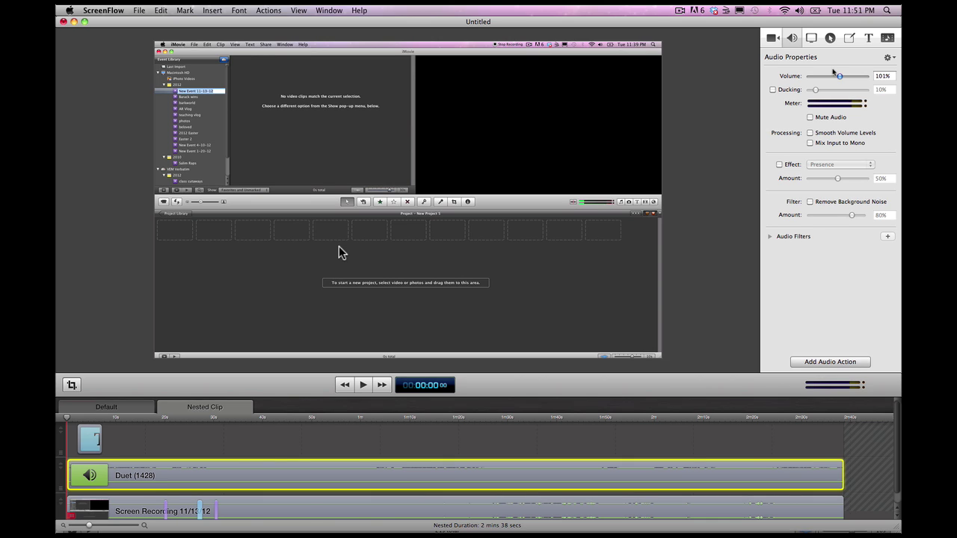
- Set the Duet (1428) audio clip's volume to exactly 100%
left_click(886, 76)
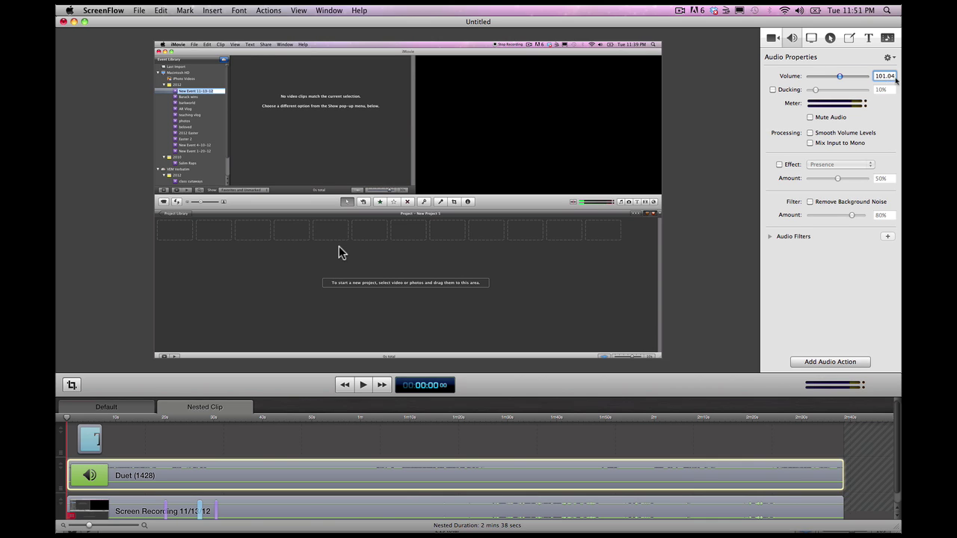
left_click_drag(893, 76, 876, 76)
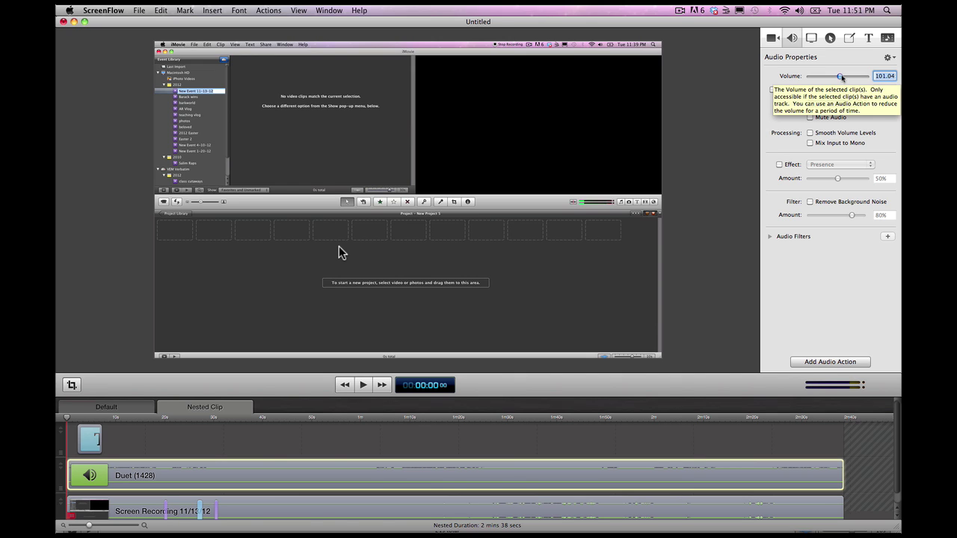
type("15")
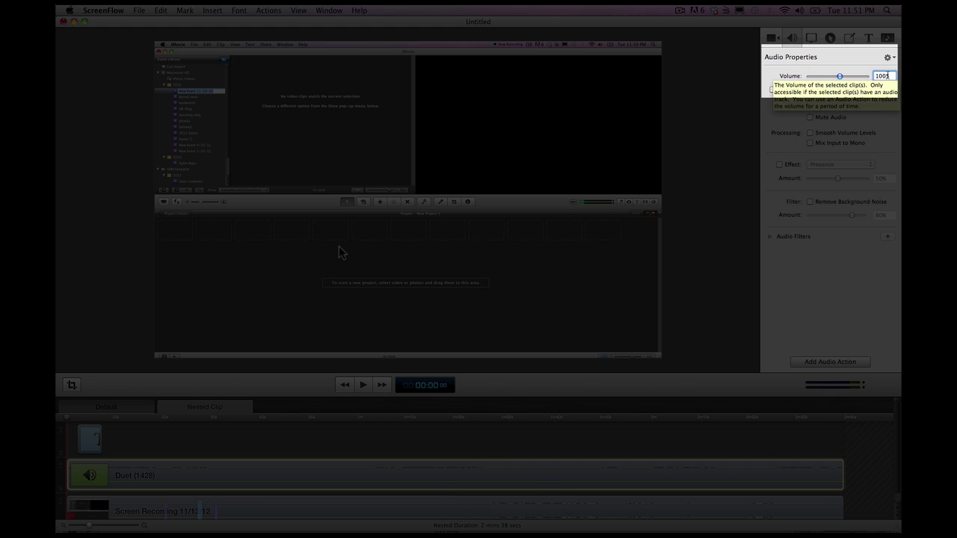
type("0")
key("Delete")
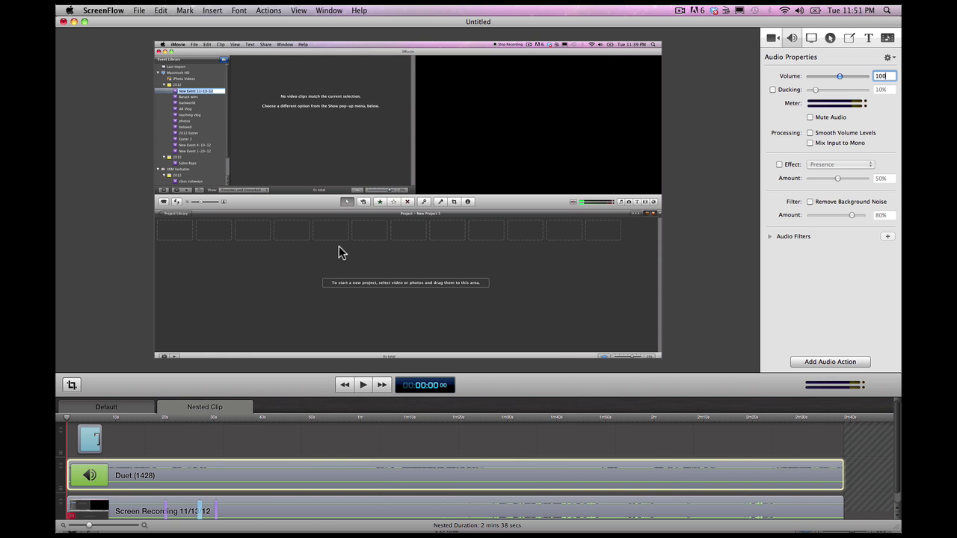
key("Return")
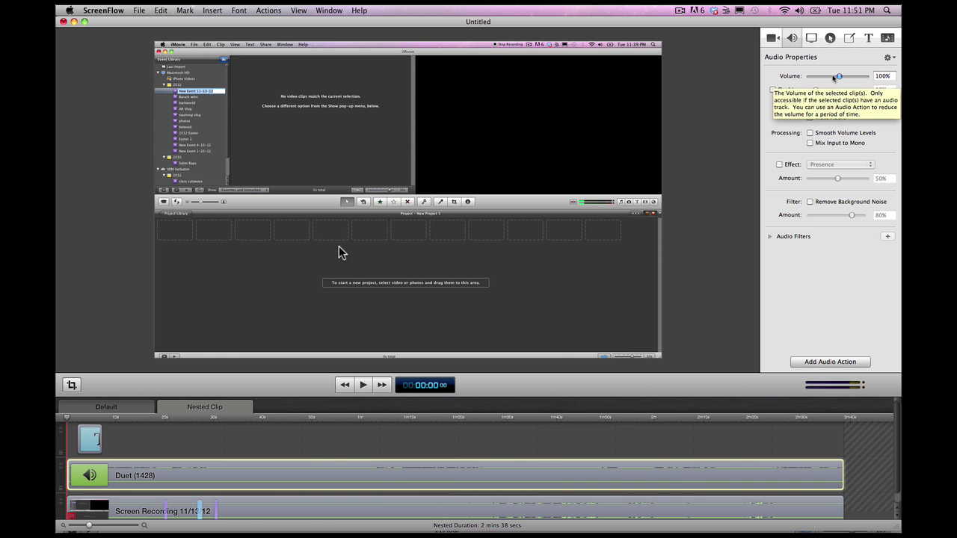
- Split the Duet audio and screen recording clips at about 00:00:33;24, within the Generating Thumbnails wait
left_click(830, 38)
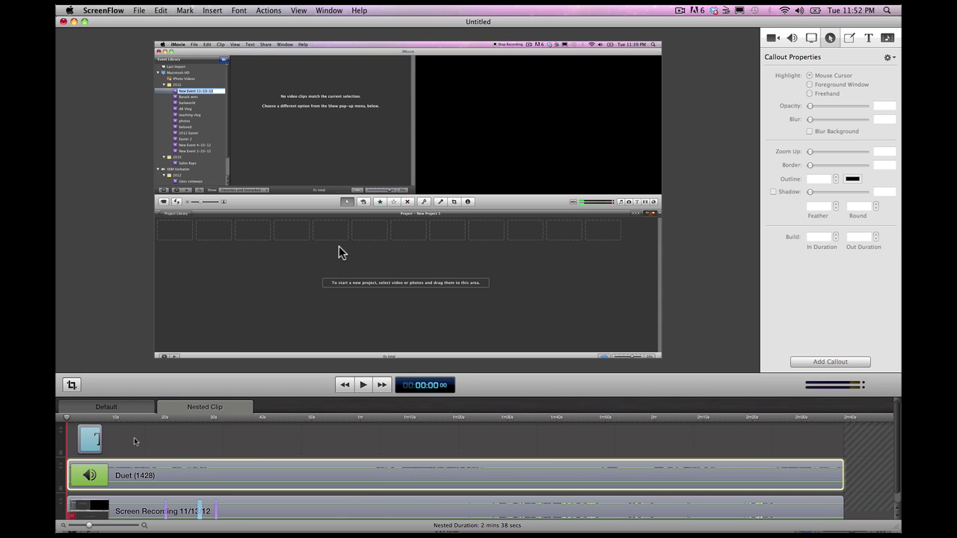
left_click(110, 425)
left_click(112, 423)
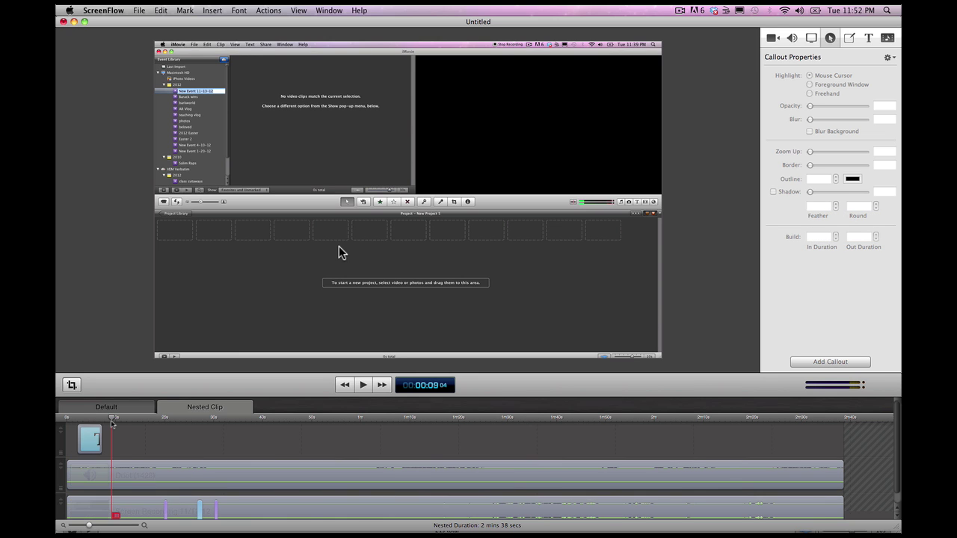
left_click_drag(113, 424, 190, 420)
key("space")
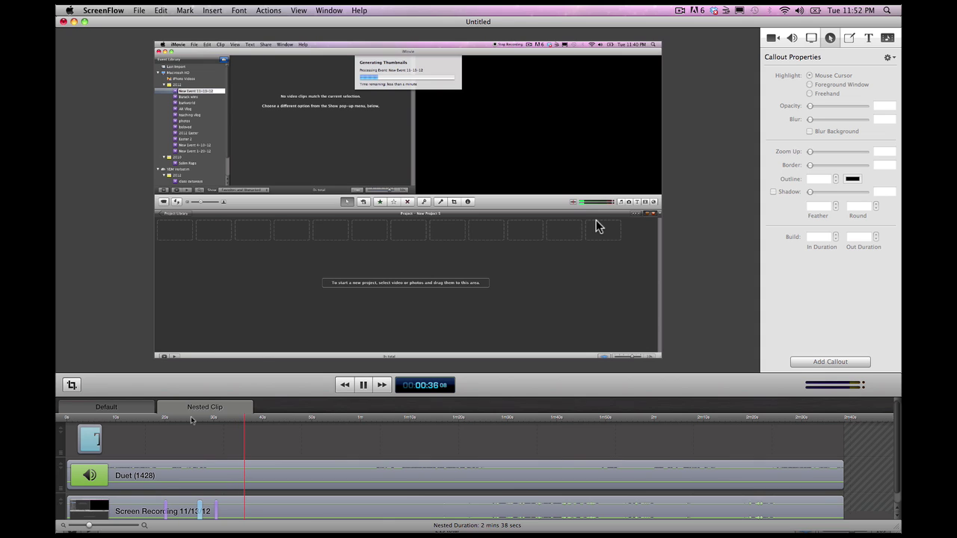
key("space")
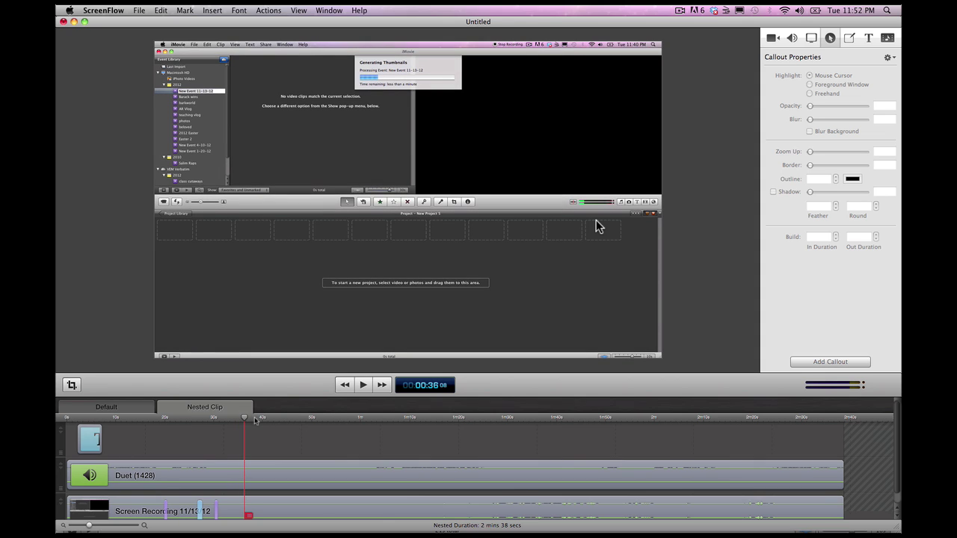
left_click_drag(244, 419, 233, 421)
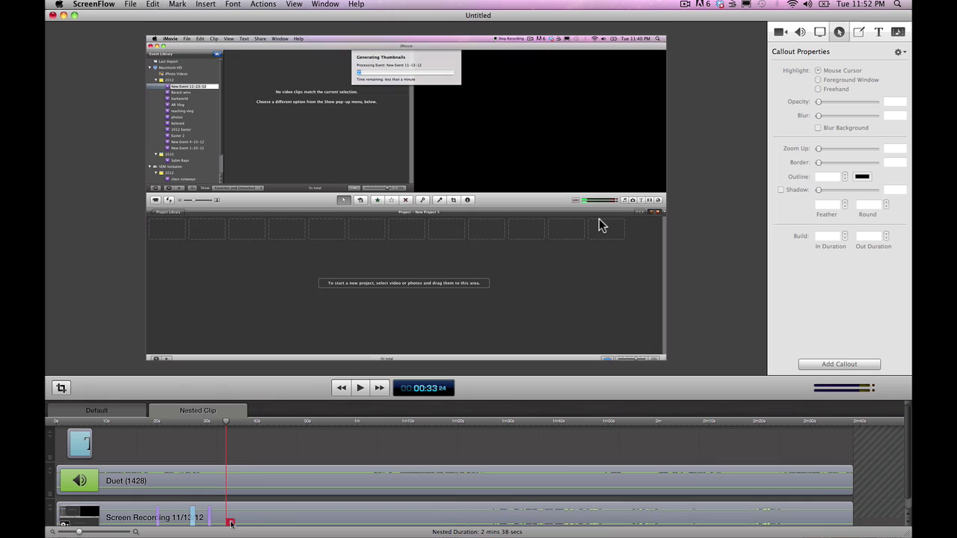
key("t")
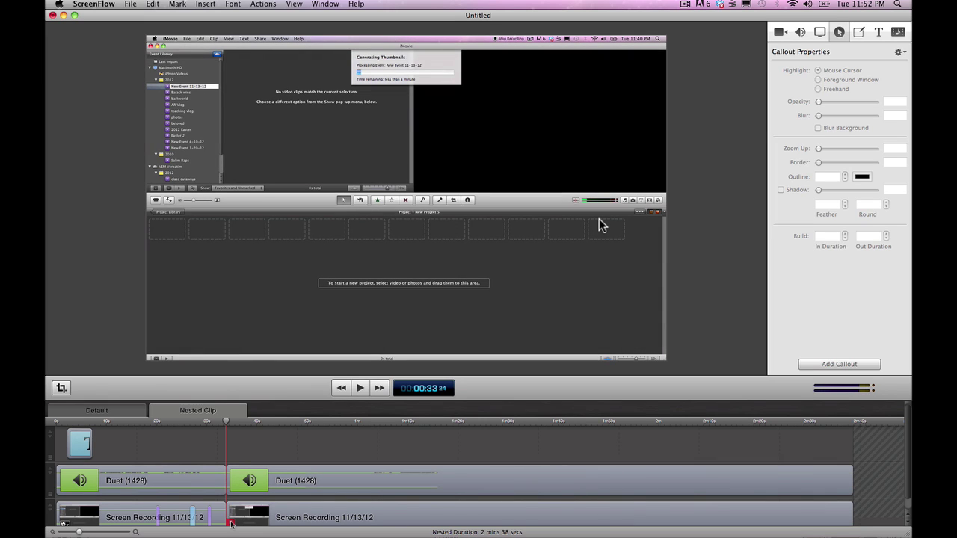
left_click(133, 4)
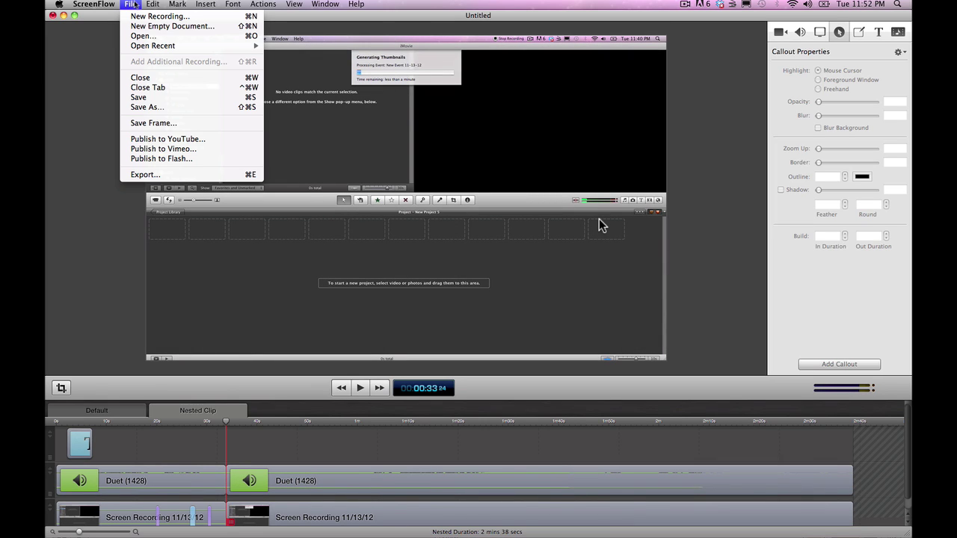
mouse_move(152, 4)
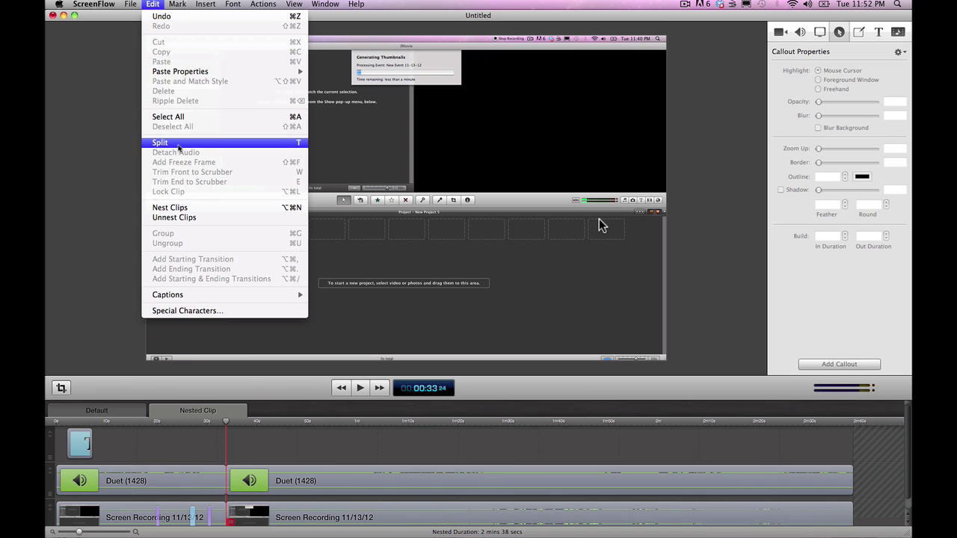
- Trim the start of both second segments to about 00:00:55, removing the thumbnail wait, and close the gap to the first segments
left_click(232, 490)
right_click(233, 488)
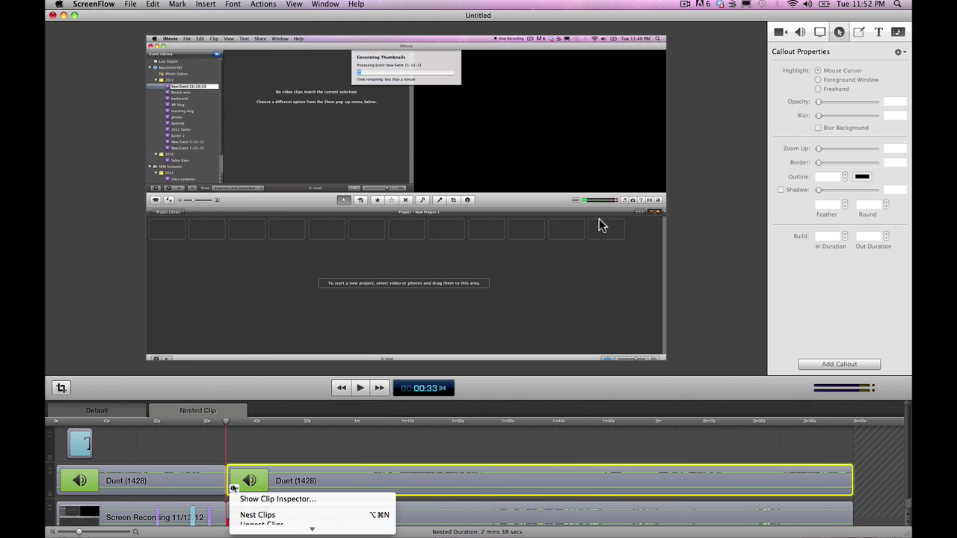
left_click(460, 518, "shift")
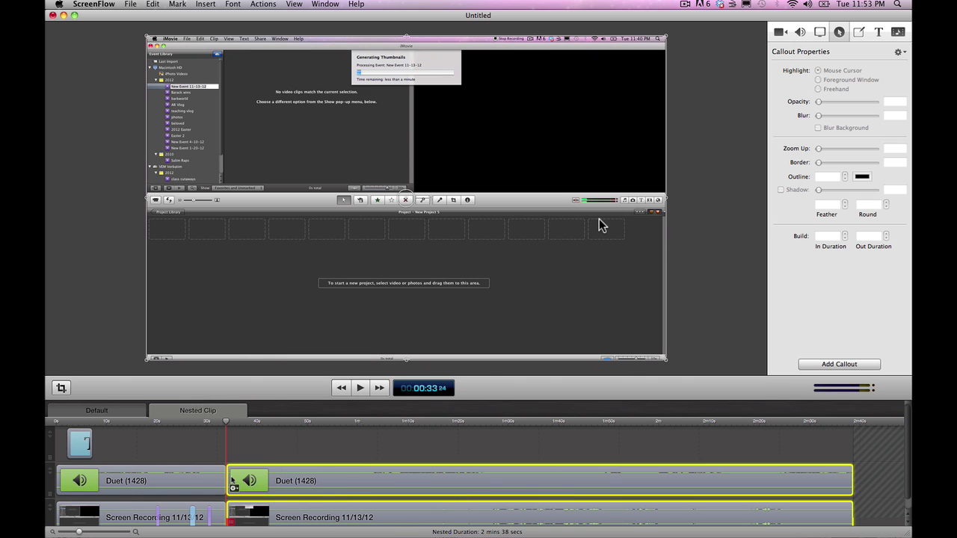
left_click_drag(226, 477, 337, 424)
left_click(251, 423)
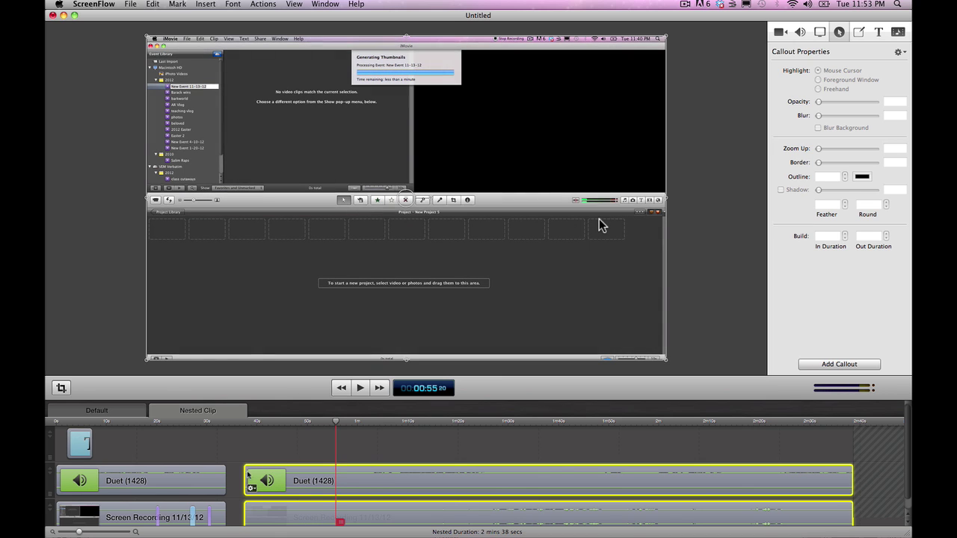
mouse_move(246, 471)
left_mouse_down()
mouse_move(337, 472)
mouse_move(254, 471)
left_mouse_up()
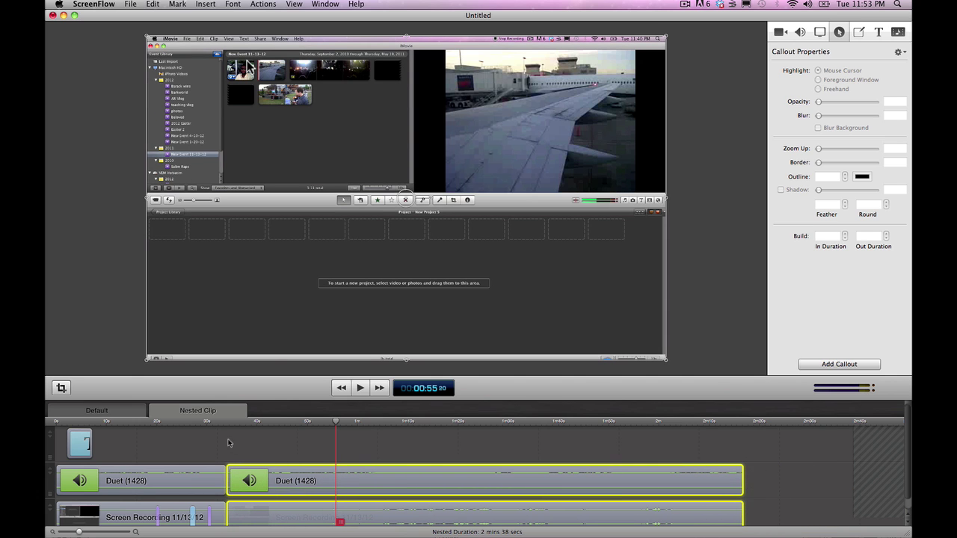
left_click(207, 424)
key("space")
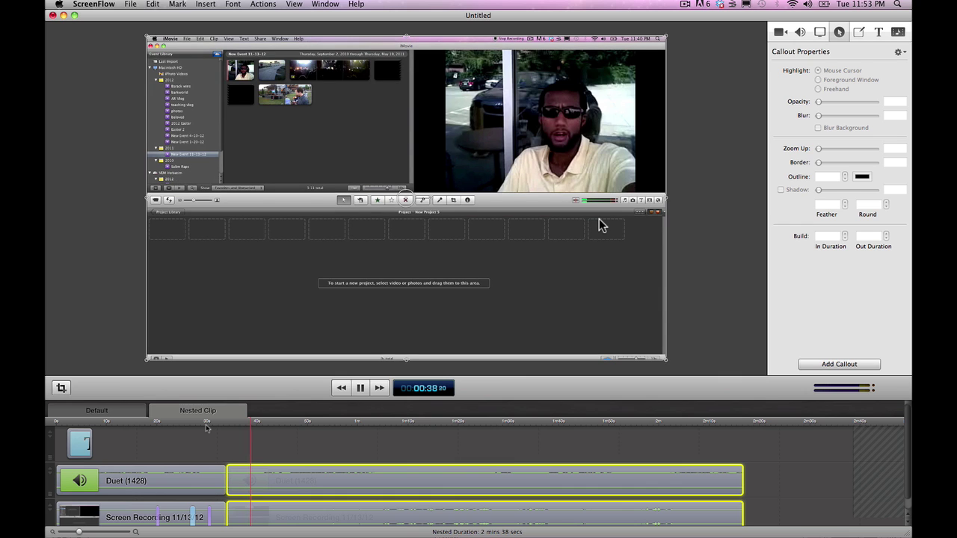
key("space")
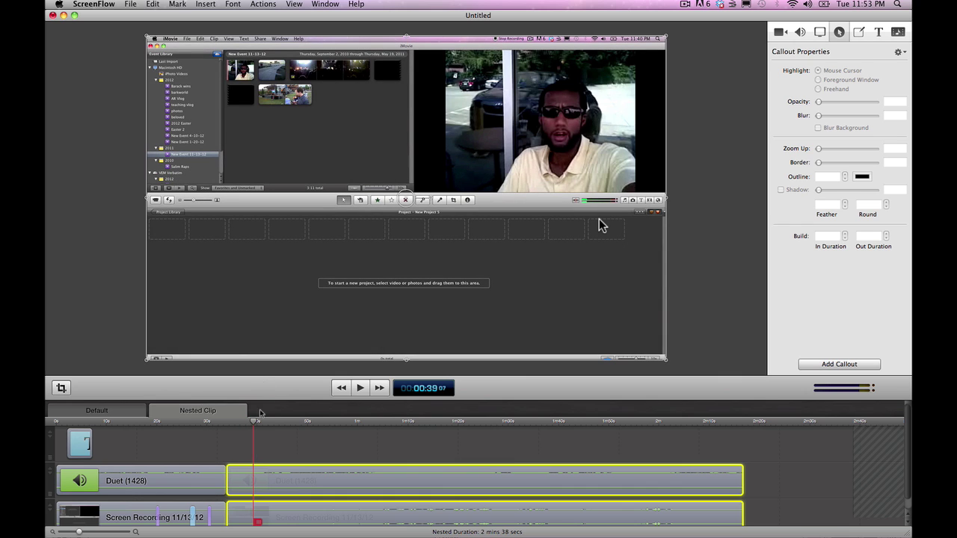
- Add a Mouse Cursor callout to the second screen recording segment at about 00:01:05 and play it back
left_click_drag(255, 424, 385, 444)
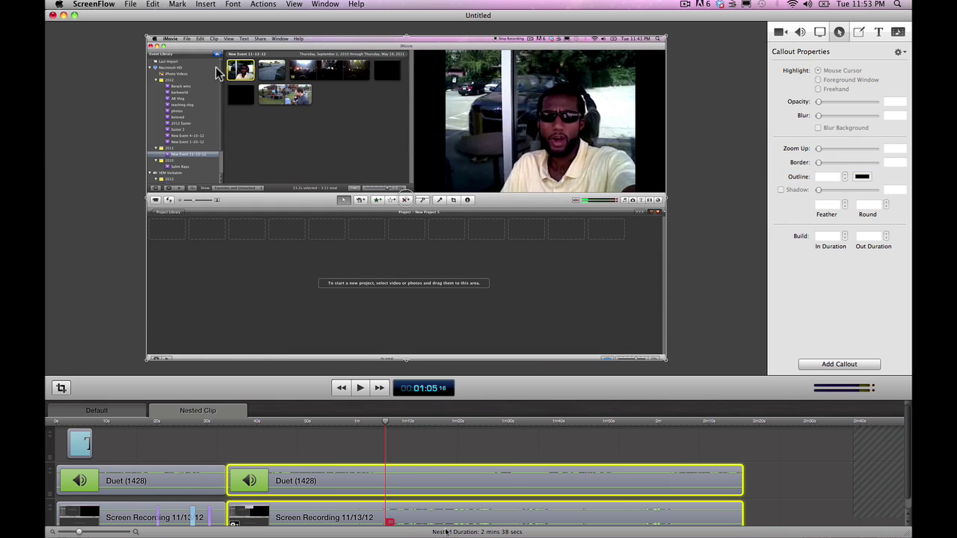
left_click(444, 453)
left_click(436, 513)
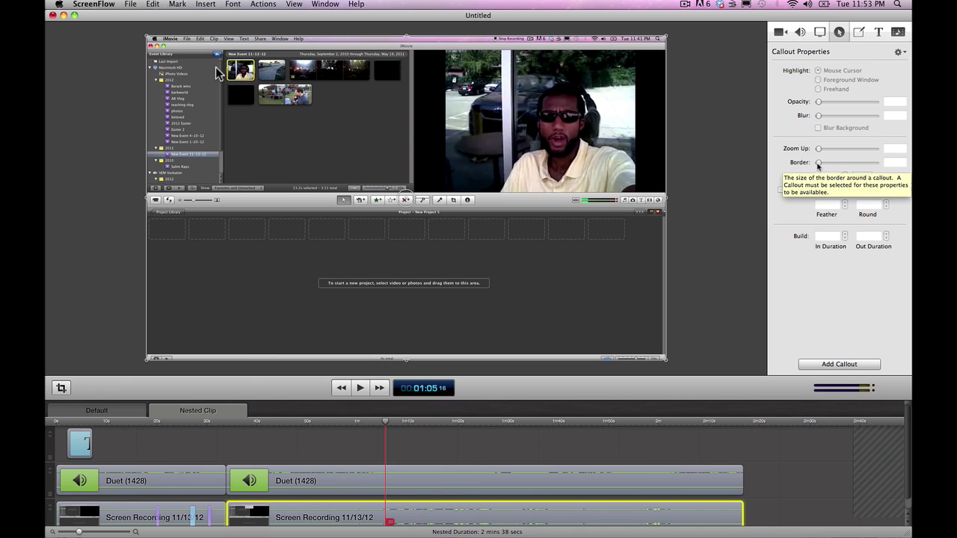
left_click(831, 365)
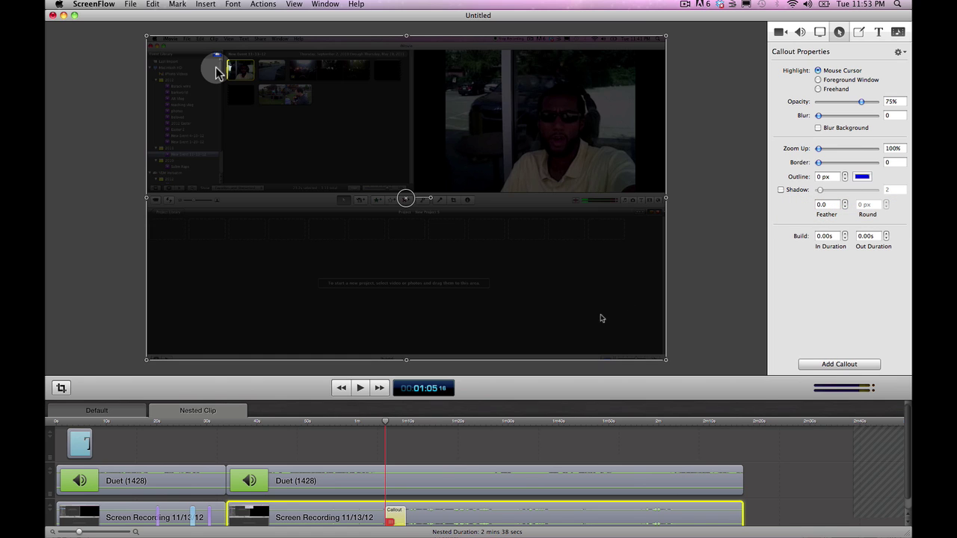
key("space")
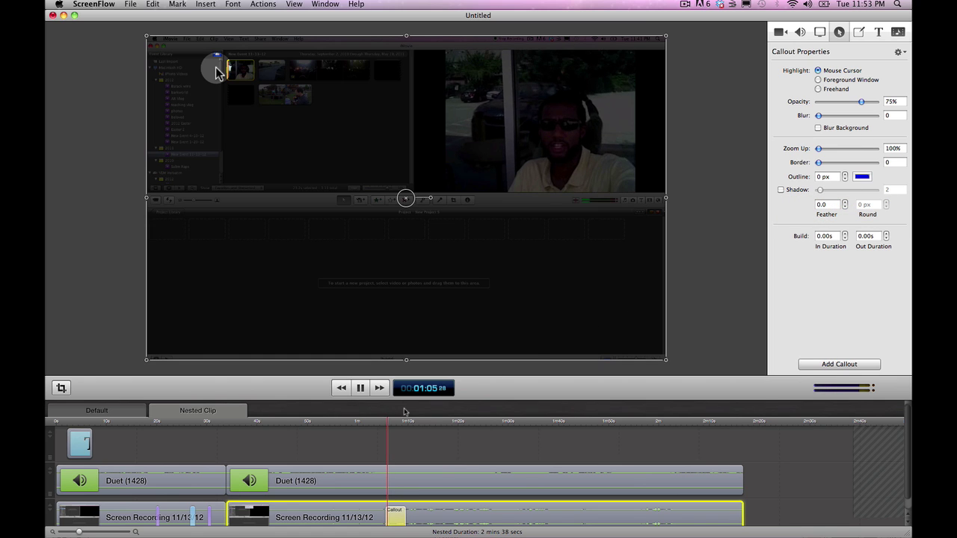
key("space")
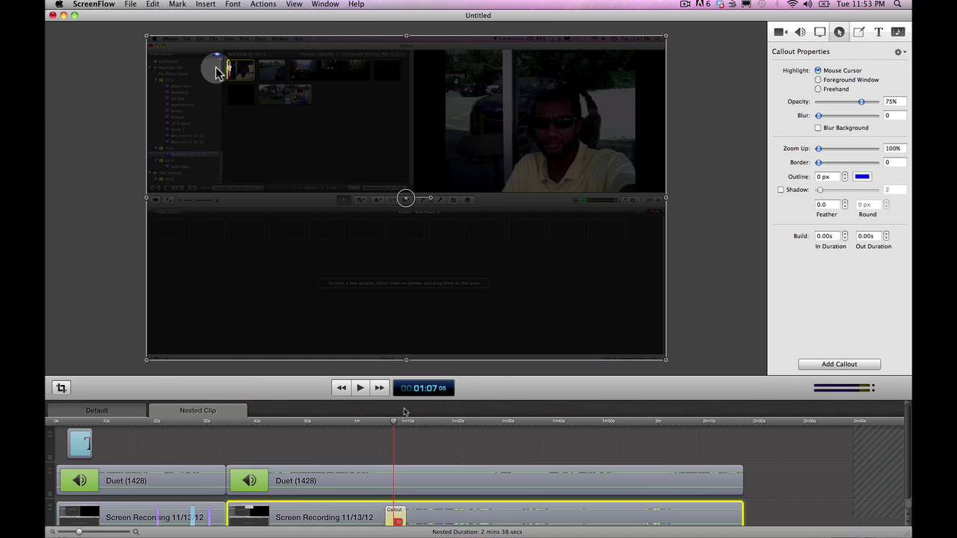
key("space")
key("space")
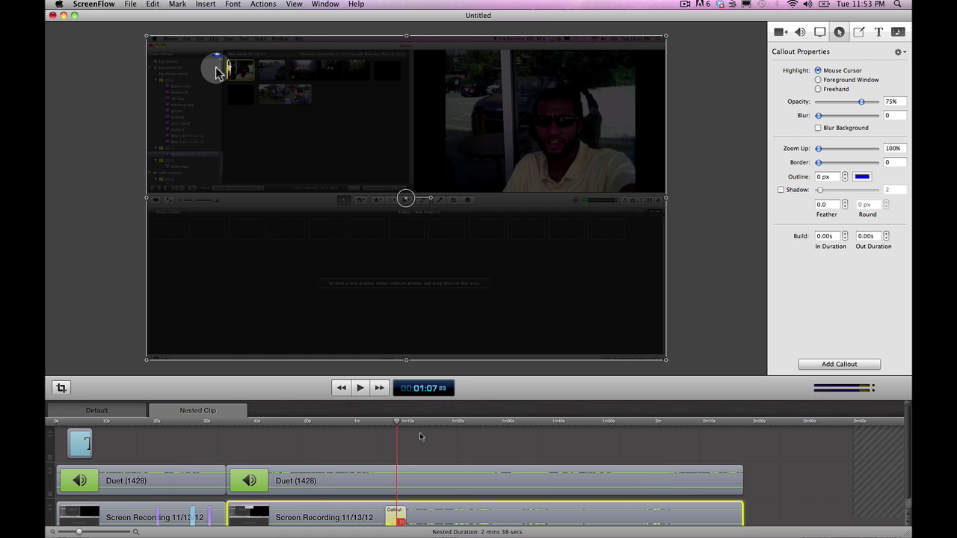
- Find where the recorded pointer reaches the first event thumbnail and move the callout there, to about 00:01:33
left_click_drag(397, 425, 492, 432)
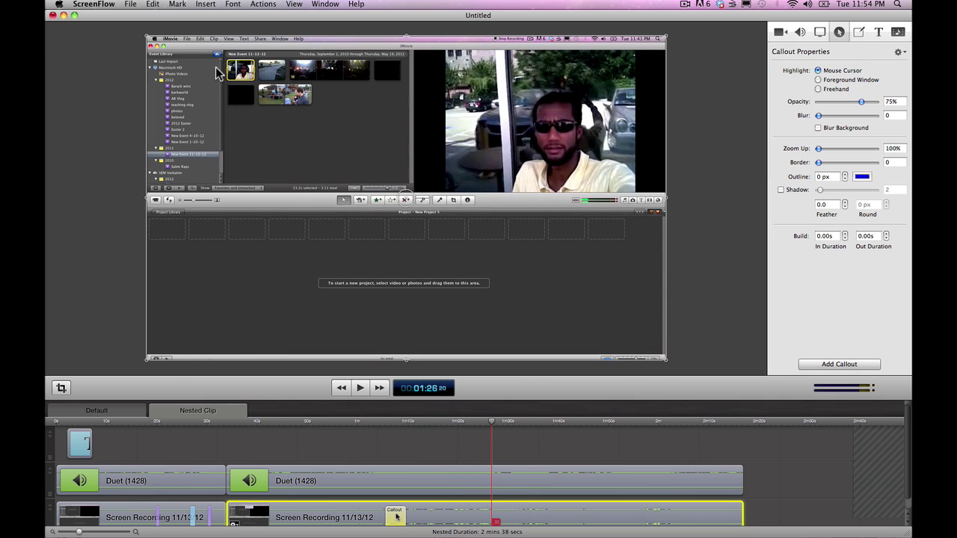
key("space")
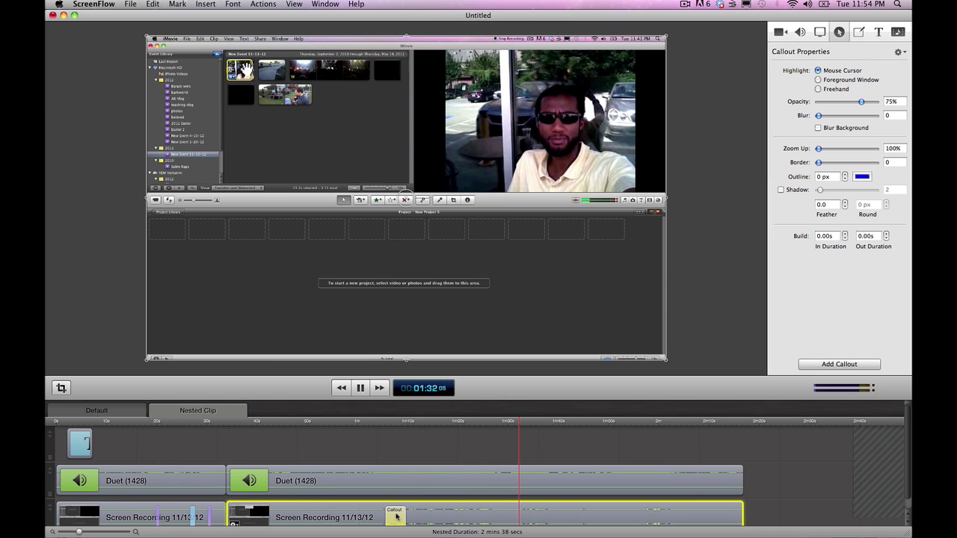
key("space")
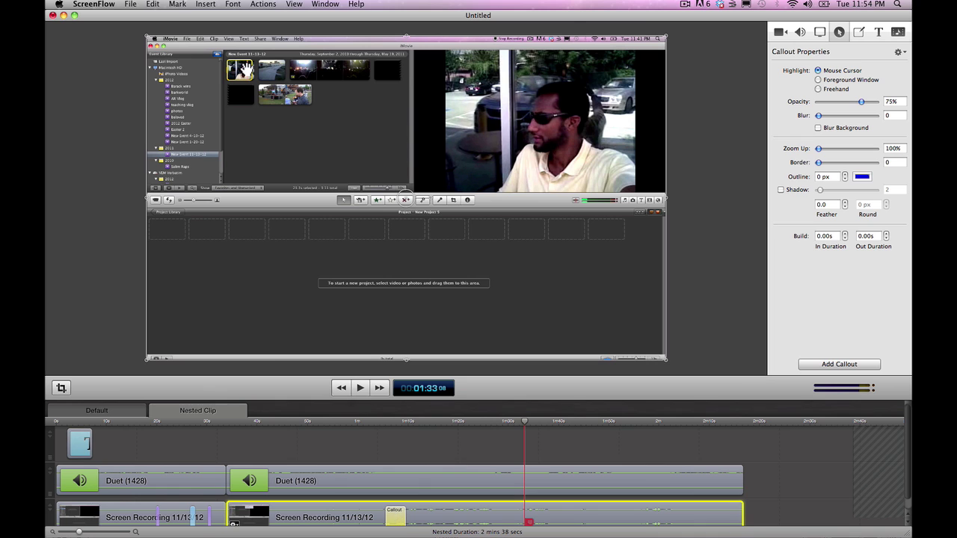
left_click_drag(400, 517, 539, 512)
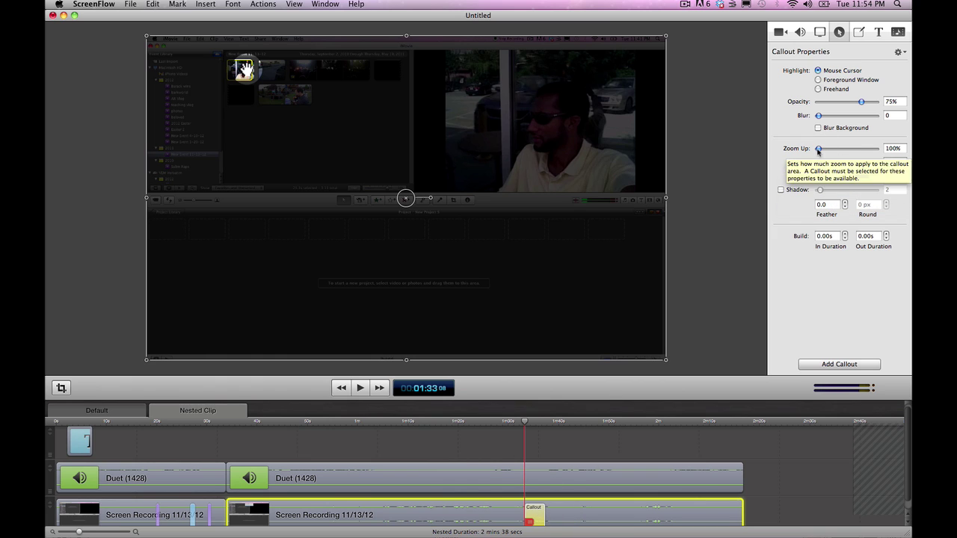
- Set the mouse cursor callout's Zoom Up to 338%, its Border to 66.8 and its Outline to 3 px
left_click_drag(819, 148, 851, 155)
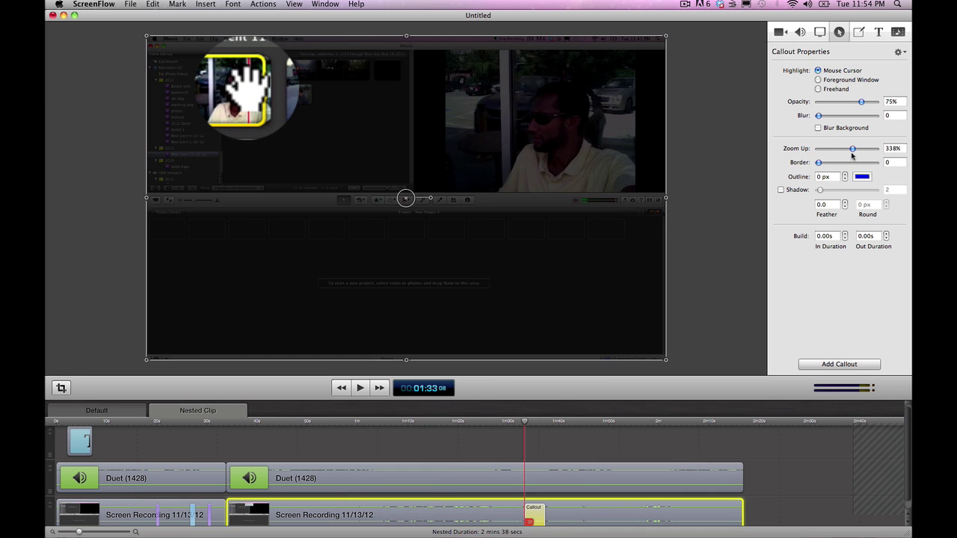
left_click_drag(818, 162, 831, 165)
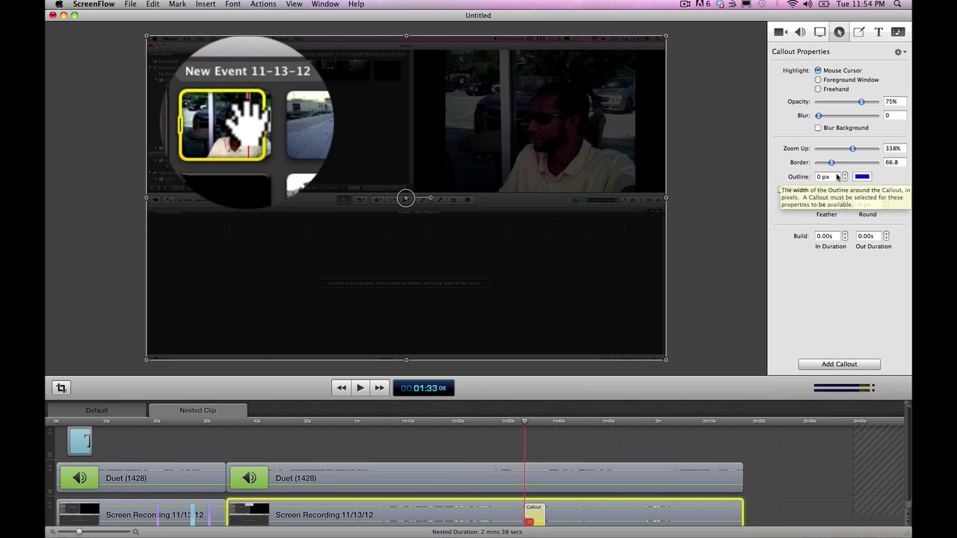
left_click(821, 176)
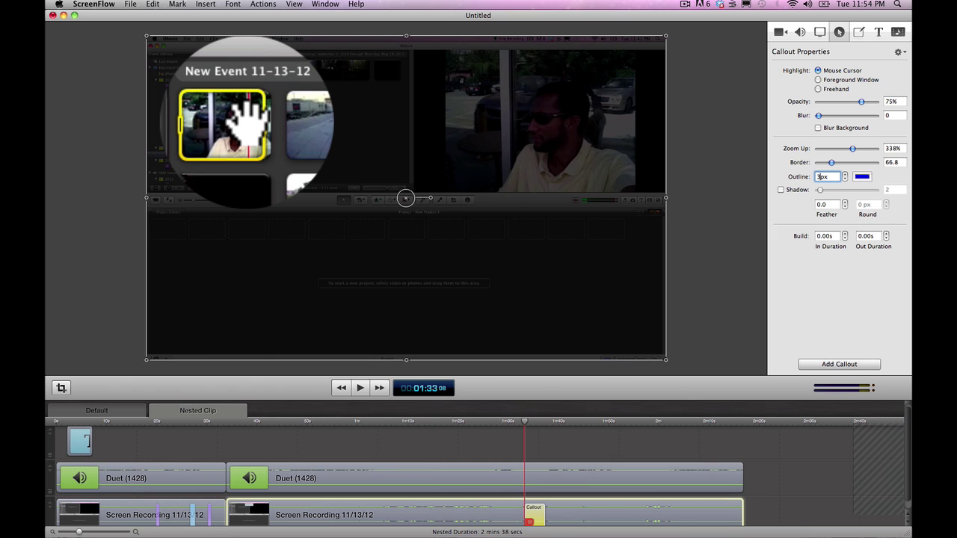
key("Return")
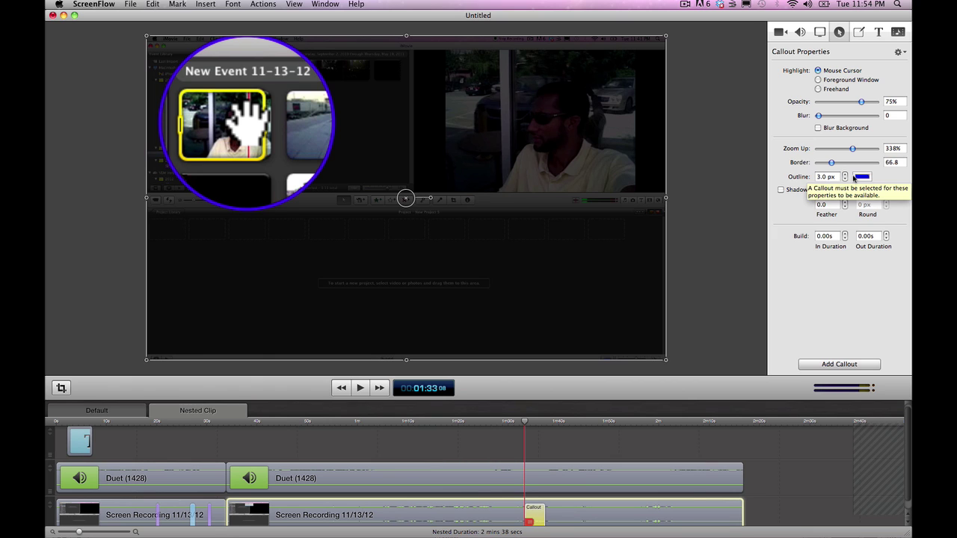
- Change the callout's outline colour to white and close the Colors window
left_click(861, 178)
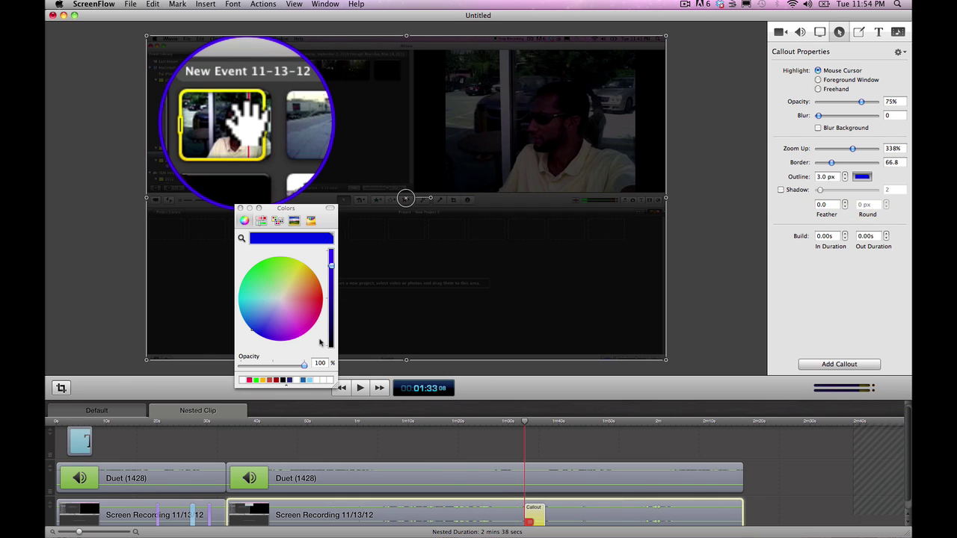
left_click(325, 382)
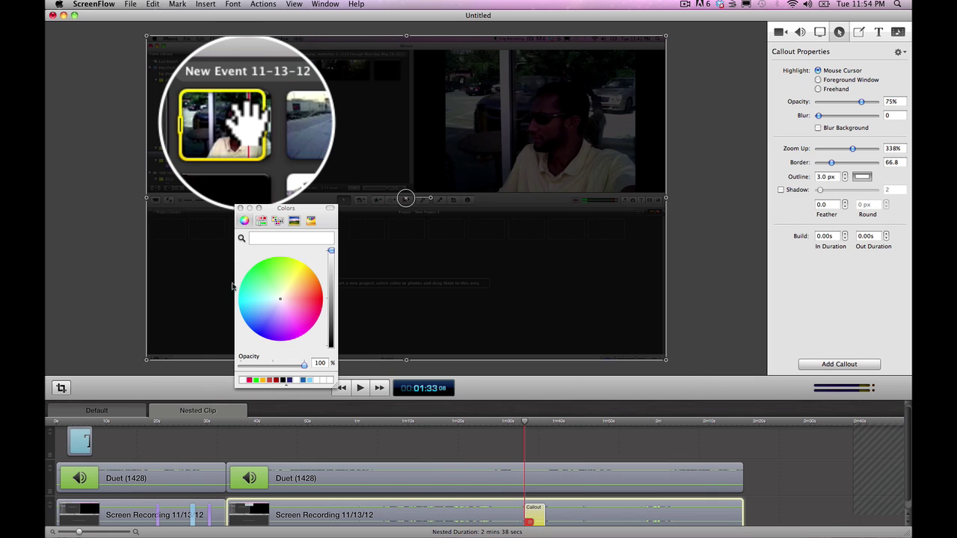
left_click(241, 208)
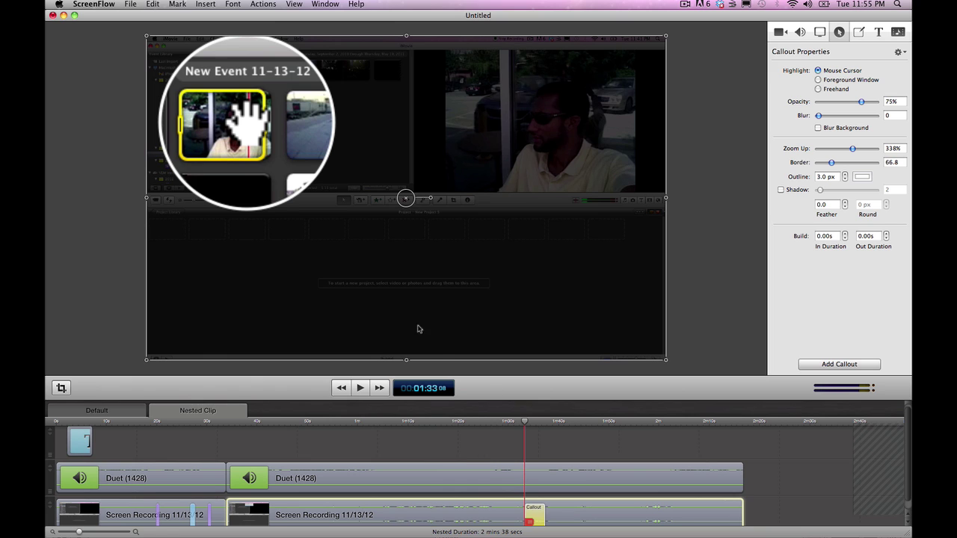
- Examine the Vimeo publishing form, allowing keychain access and accepting the saved account, and cancel it without publishing
left_click(130, 5)
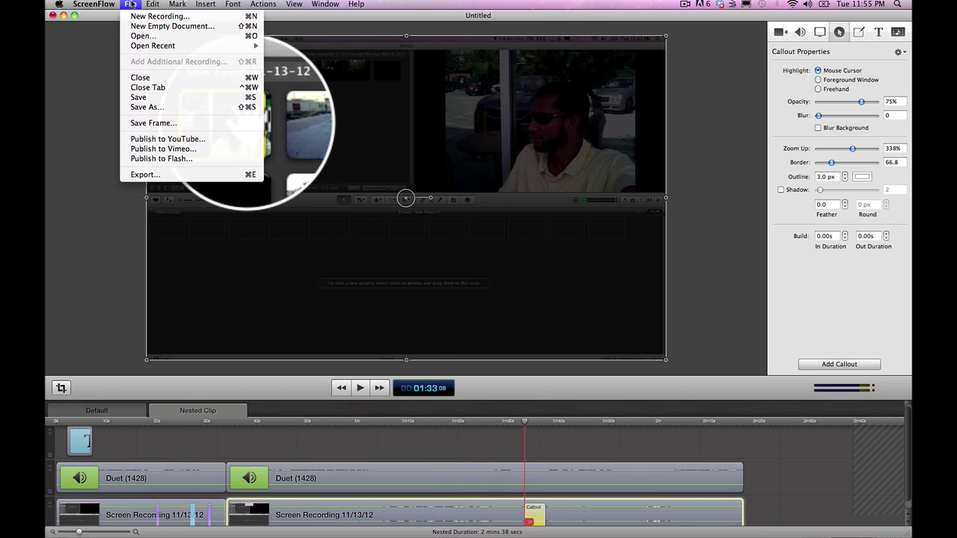
left_click(187, 154)
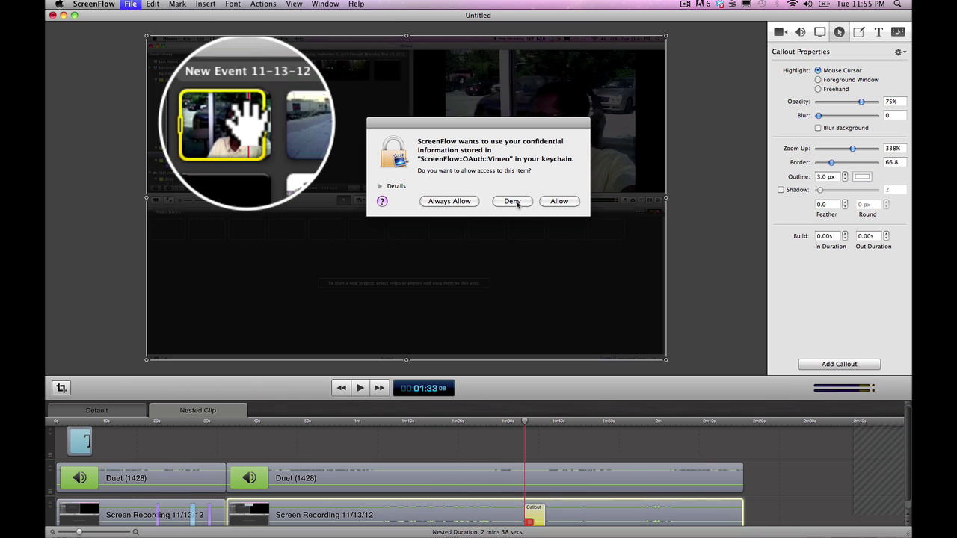
left_click(560, 201)
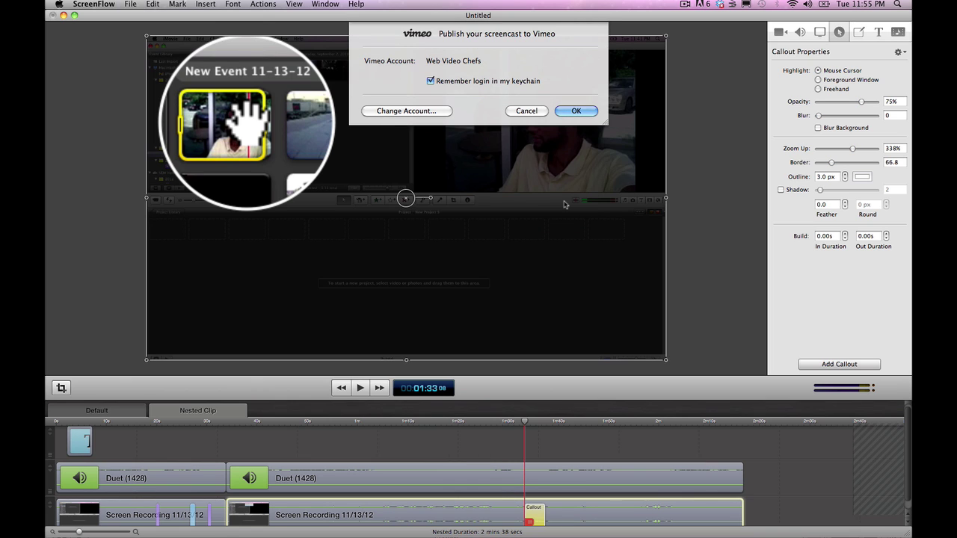
left_click(576, 111)
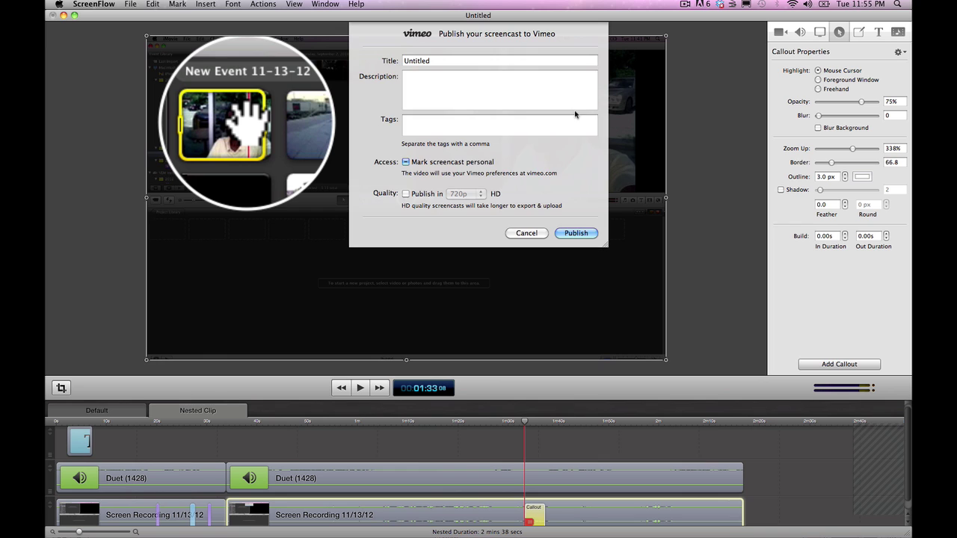
left_click(526, 233)
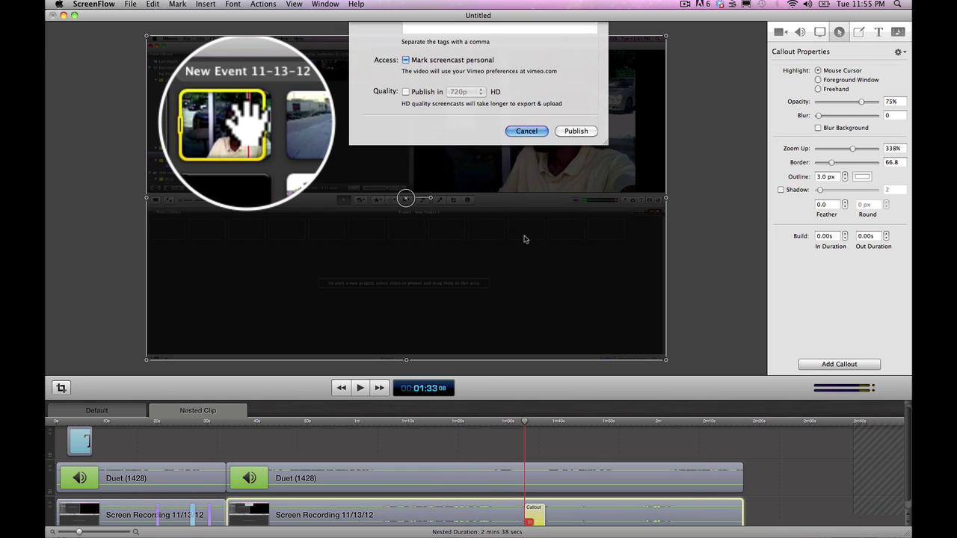
- Set up an export named SF4test.mov to the Desktop with the Lossless preset, scaled by 75%
left_click(134, 6)
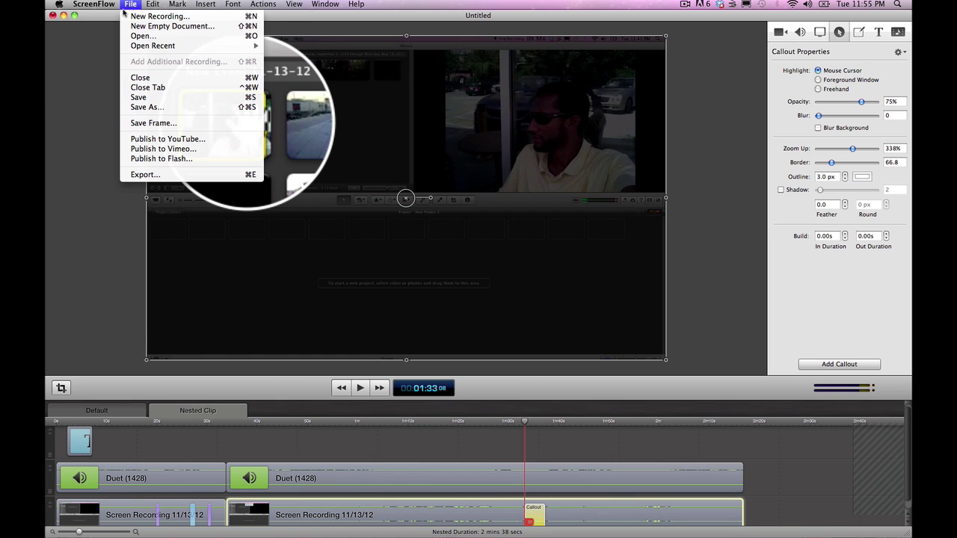
left_click(157, 174)
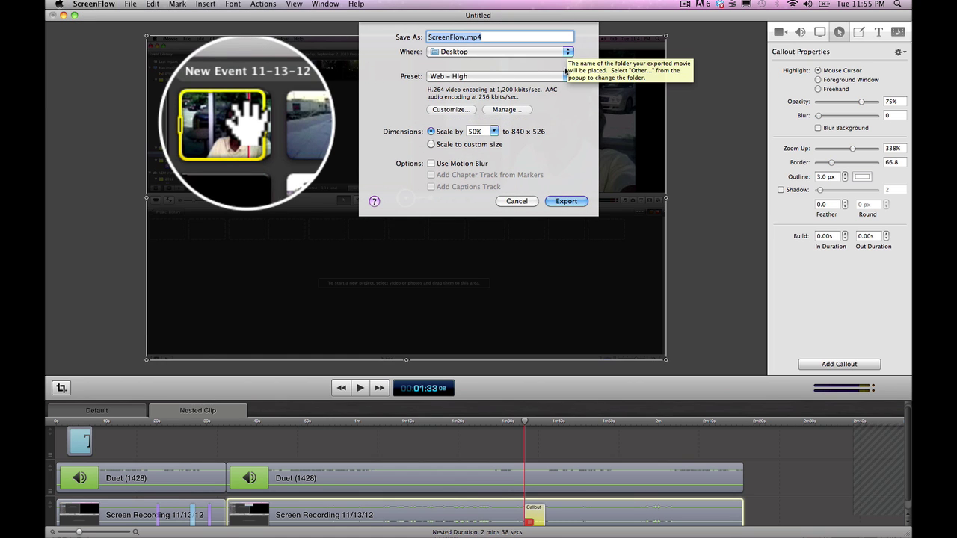
left_click(566, 77)
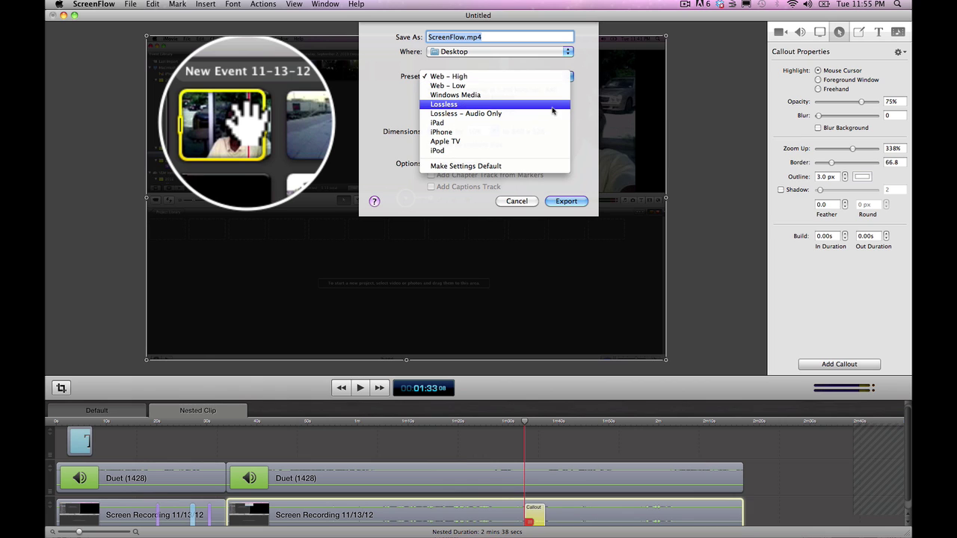
left_click(551, 110)
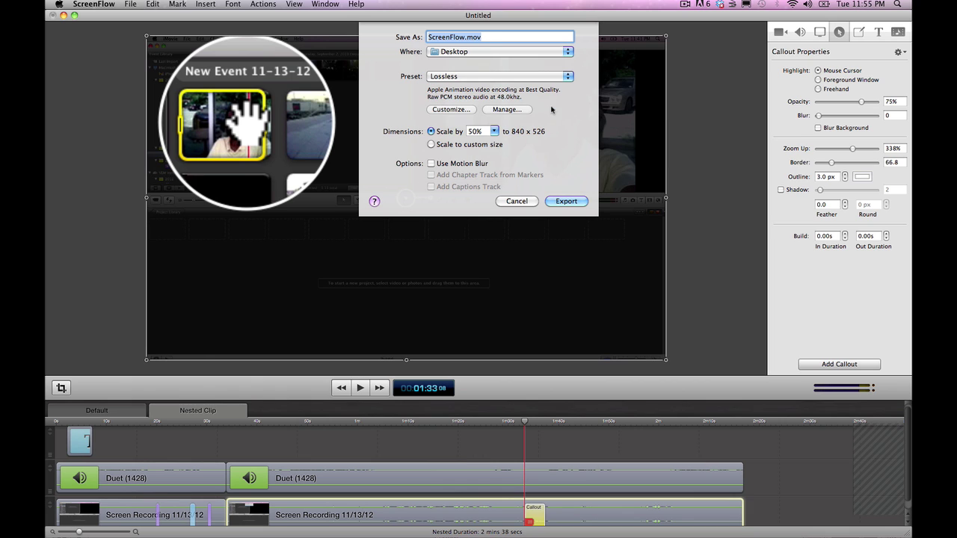
left_click(493, 132)
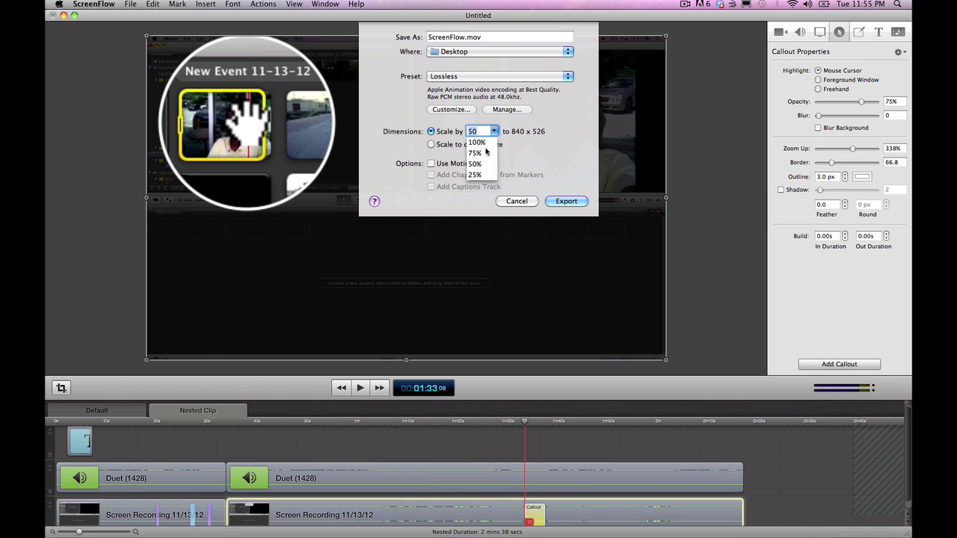
left_click(485, 153)
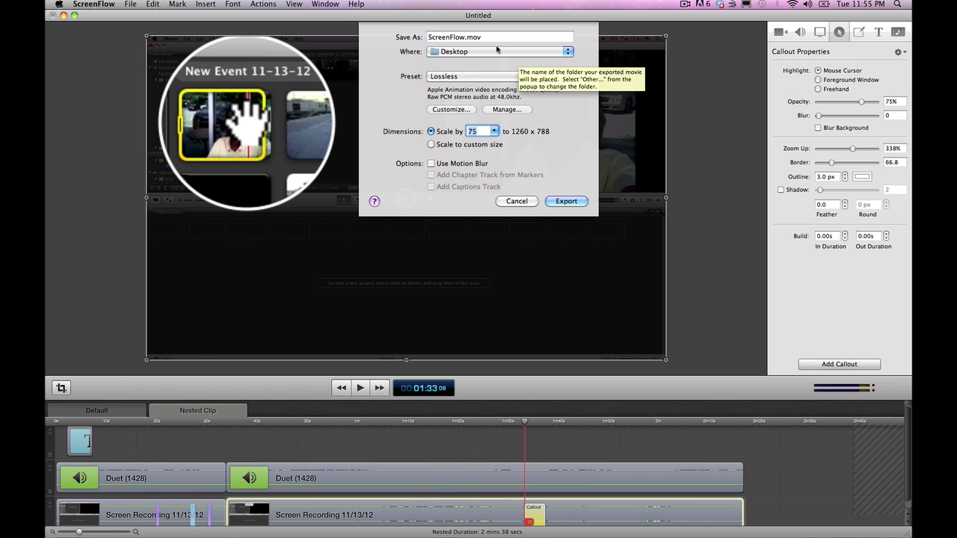
left_click(466, 37)
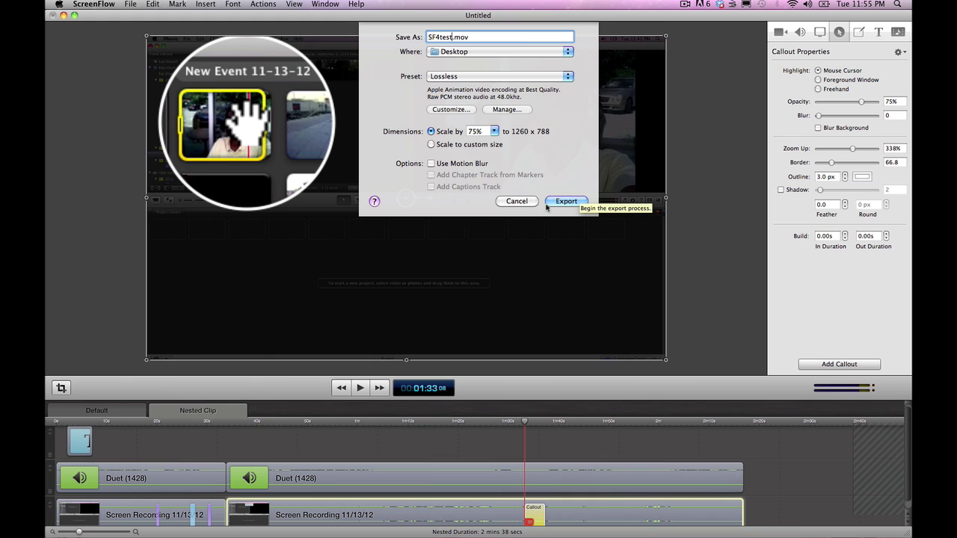
- Review the Lossless preset's movie and video compression settings without changing them, and cancel the export
left_click(464, 110)
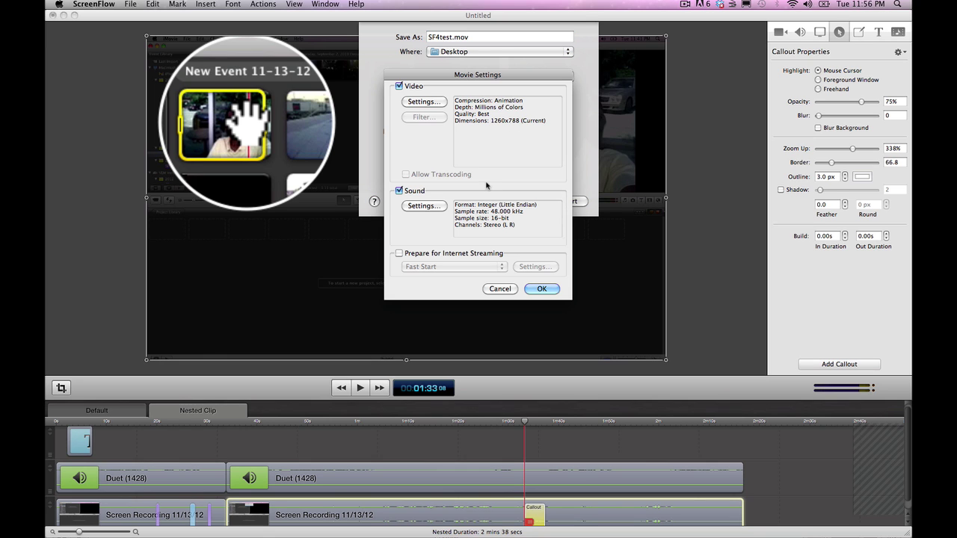
left_click(434, 103)
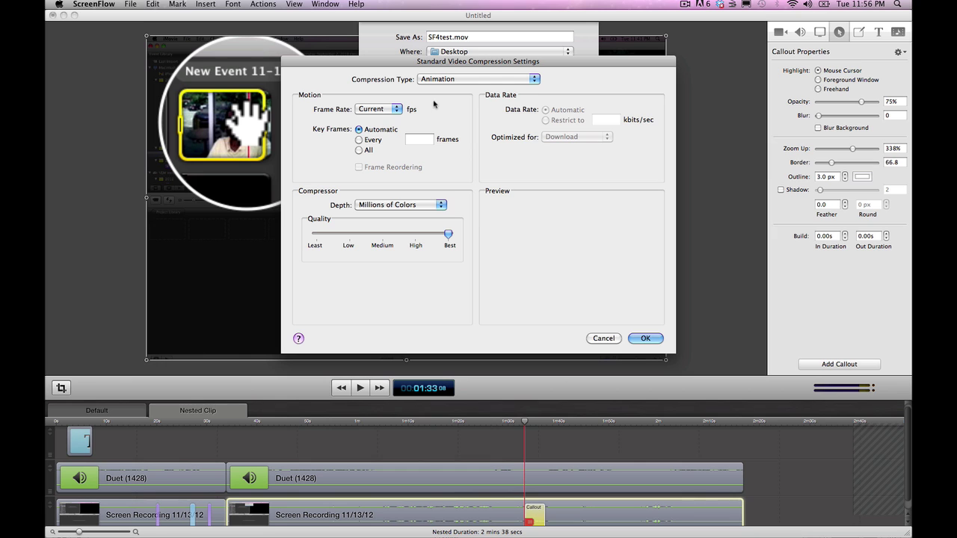
left_click(603, 338)
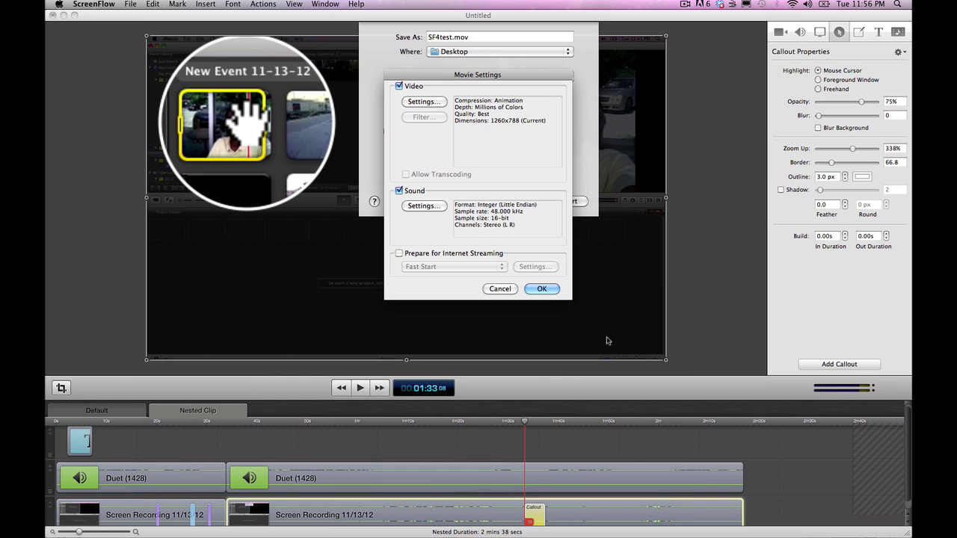
left_click(500, 289)
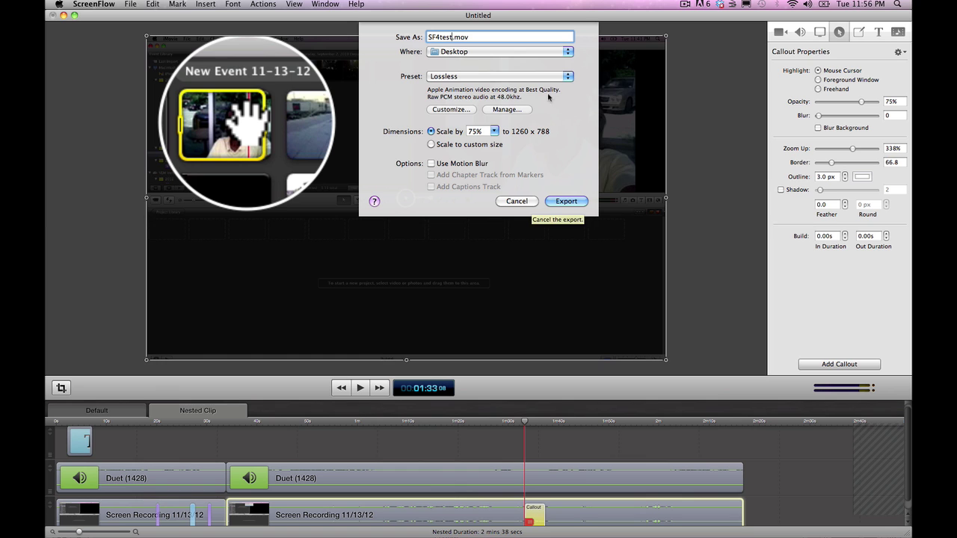
left_click(517, 201)
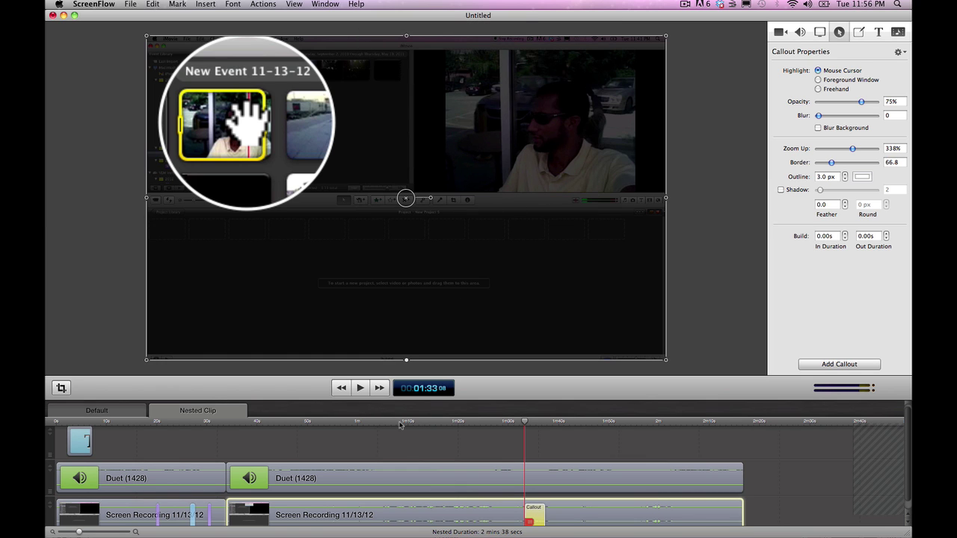
- Play the nested clip from the start through to the end to review the edits
left_click_drag(401, 425, 375, 417)
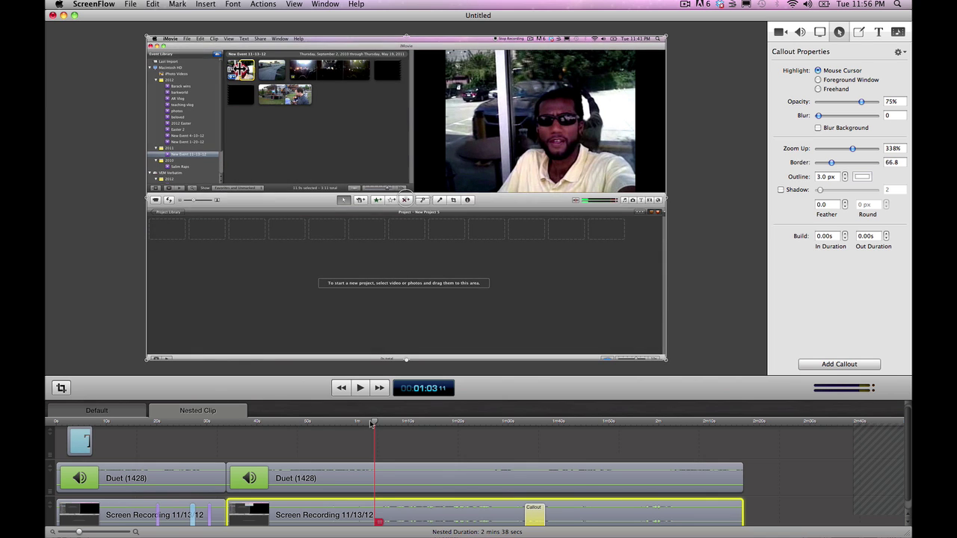
left_click_drag(372, 424, 47, 412)
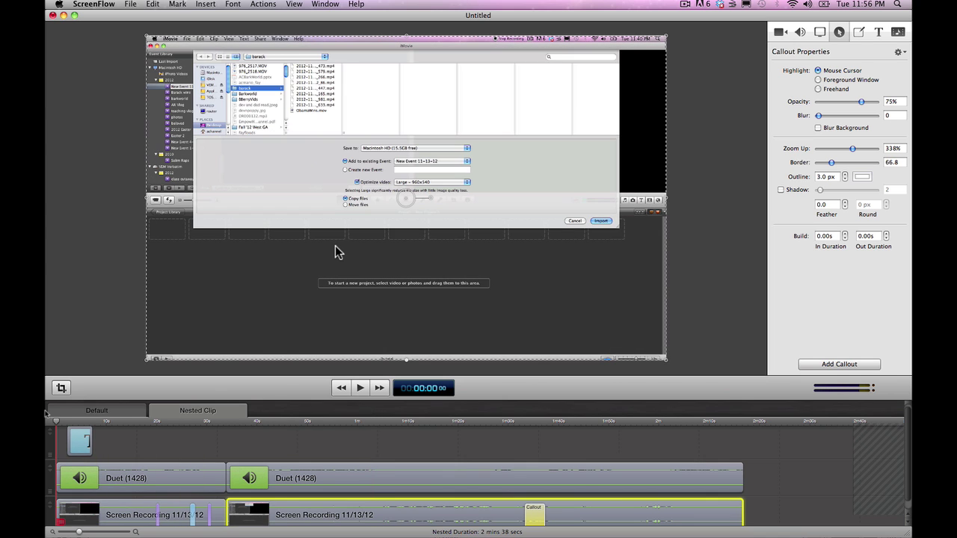
key("space")
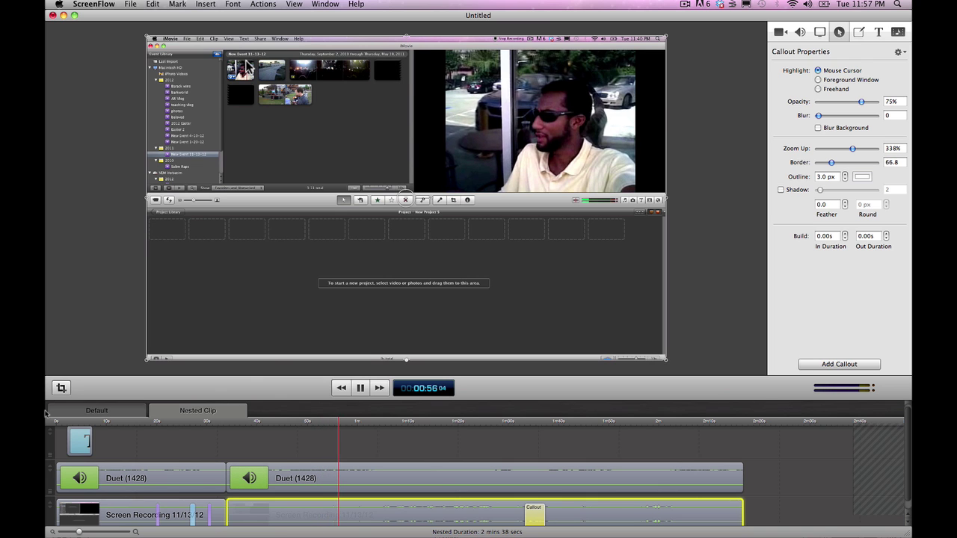
key("space")
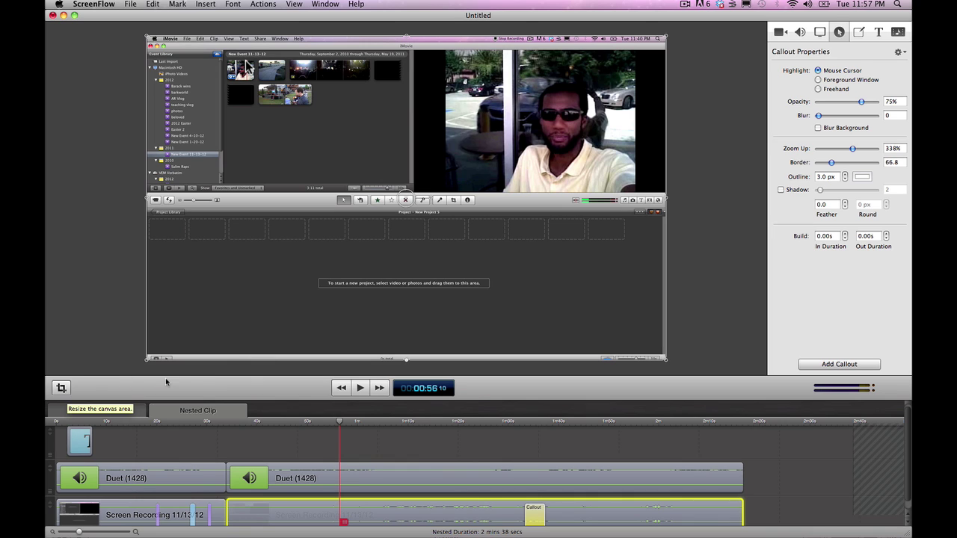
left_click(360, 388)
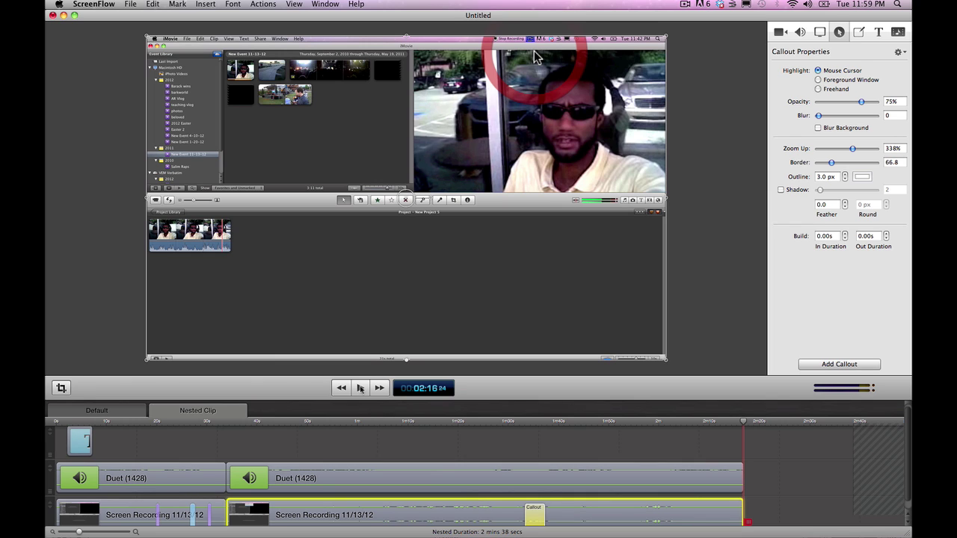
- Browse the VEM Verbatim drive for a document to open, and cancel without opening anything
left_click(131, 5)
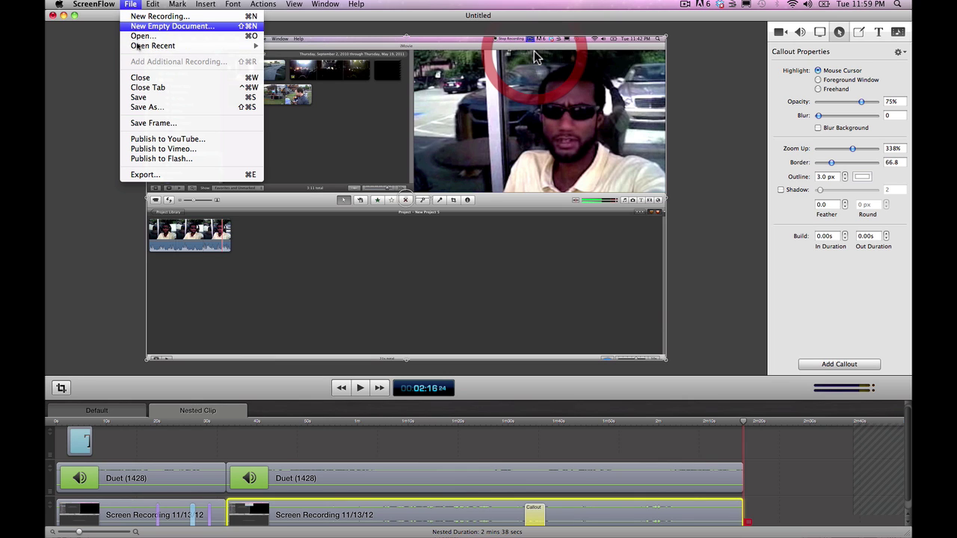
left_click(140, 37)
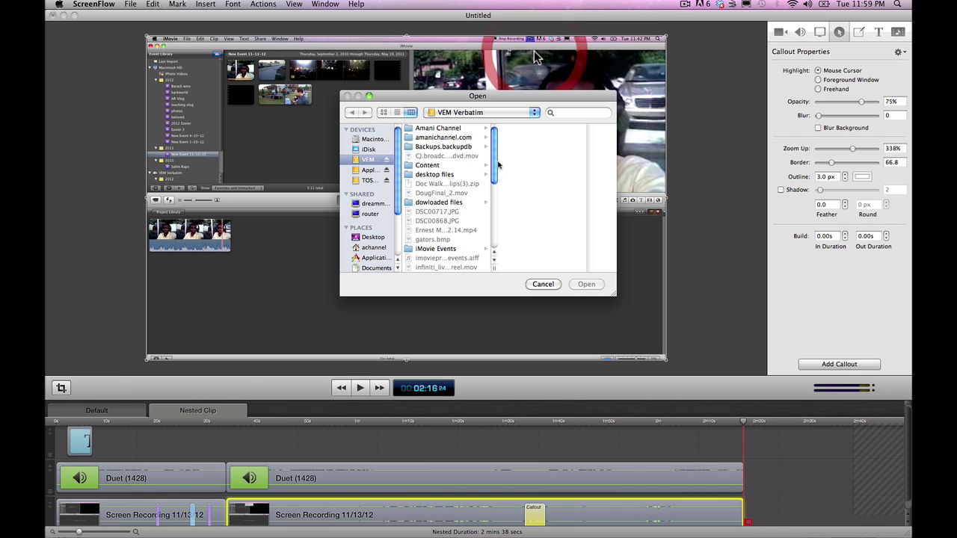
left_click_drag(495, 164, 494, 233)
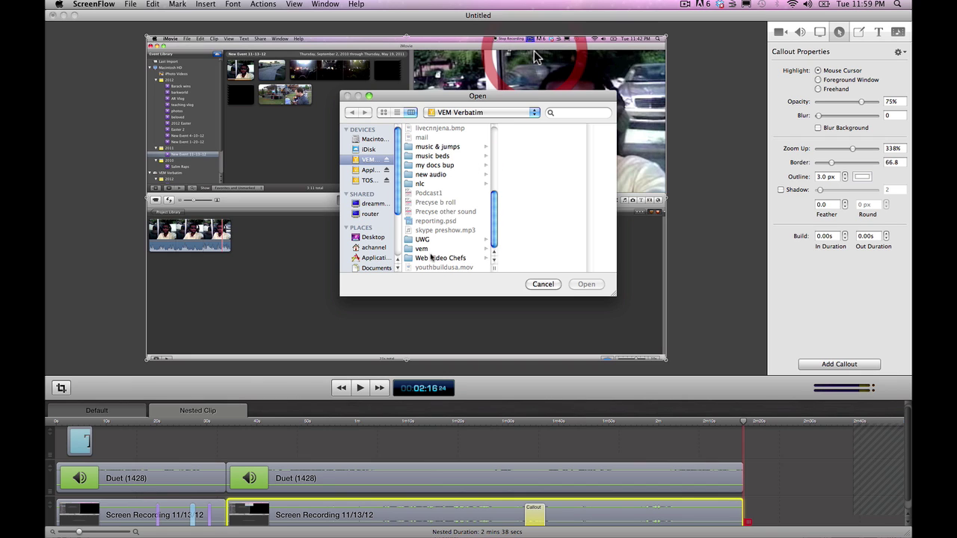
left_click(538, 284)
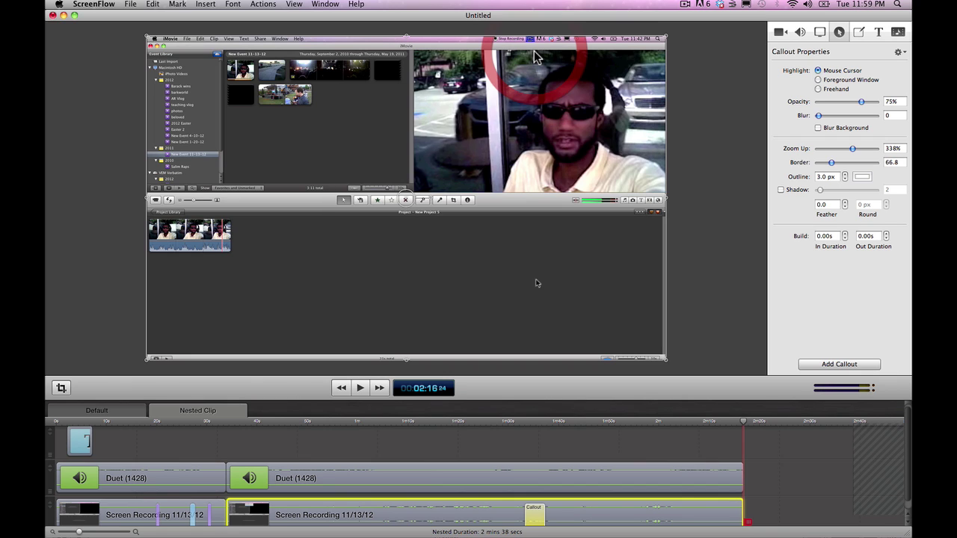
left_click(153, 4)
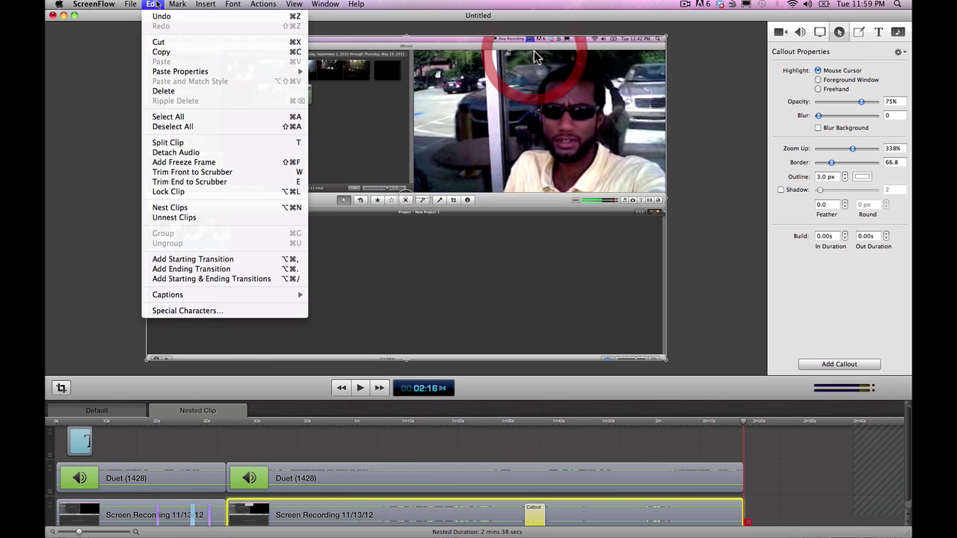
mouse_move(131, 4)
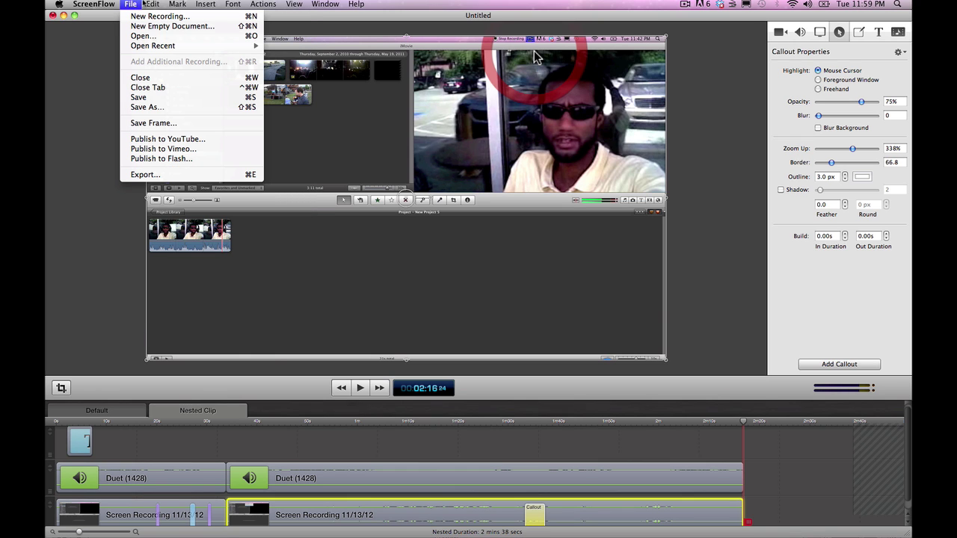
- Insert wvc_new.mp4 from the Web Video Chefs graphics folder on the VEM Verbatim drive at the end of the screen recording
mouse_move(205, 4)
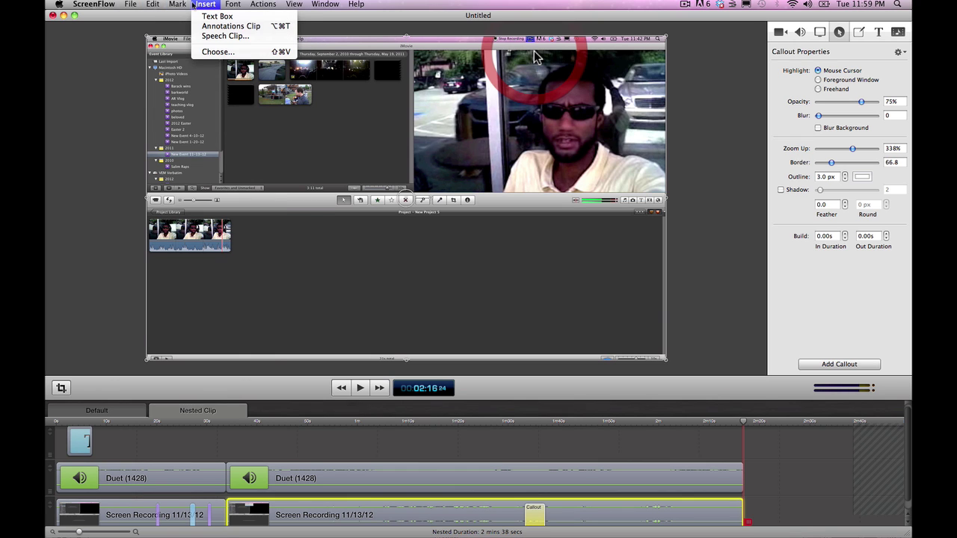
left_click(213, 53)
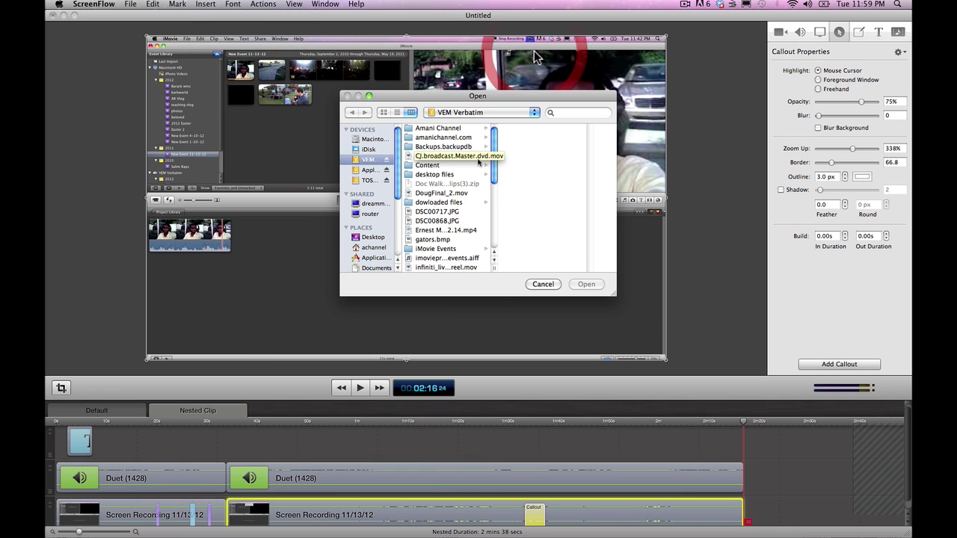
left_click_drag(493, 160, 494, 225)
left_click(451, 259)
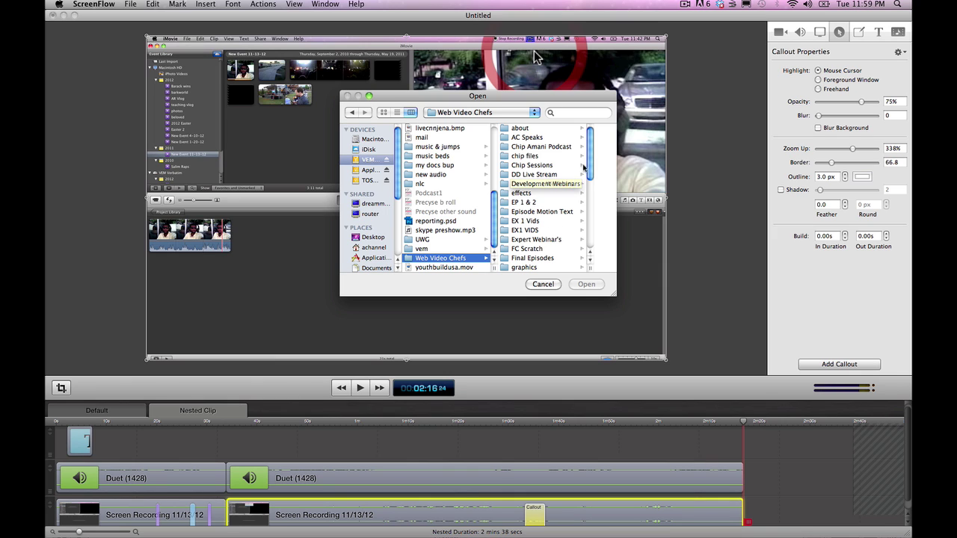
scroll(591, 169, "down", 3)
left_click_drag(591, 169, 591, 178)
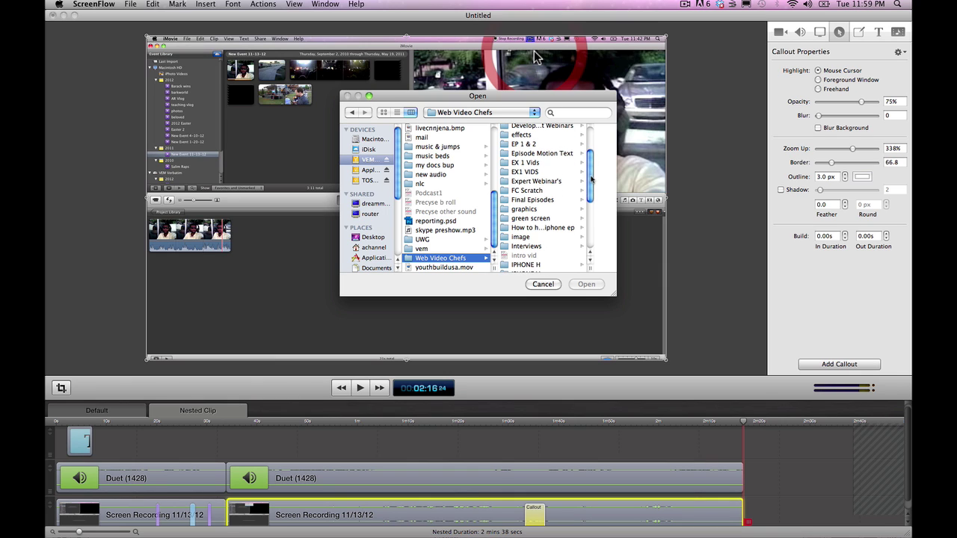
left_click(509, 211)
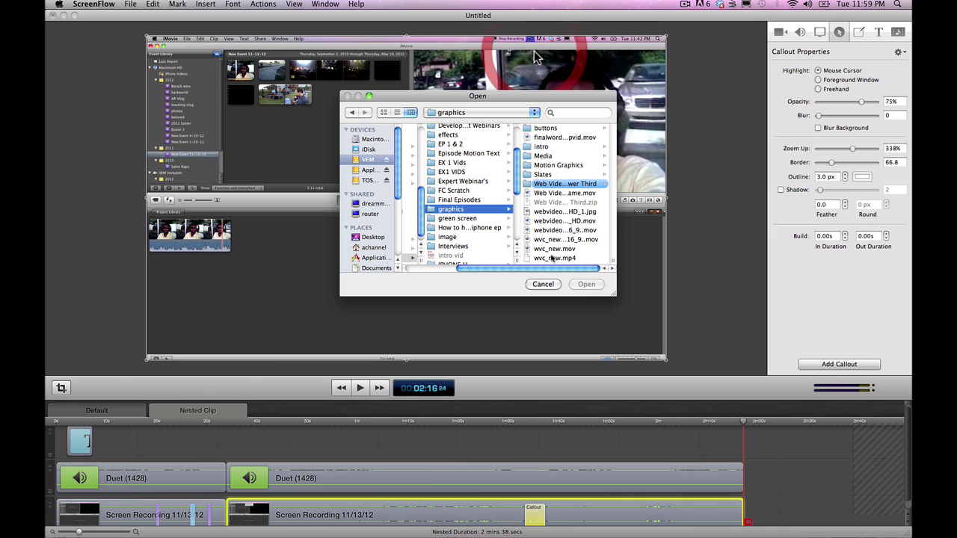
double_click(551, 258)
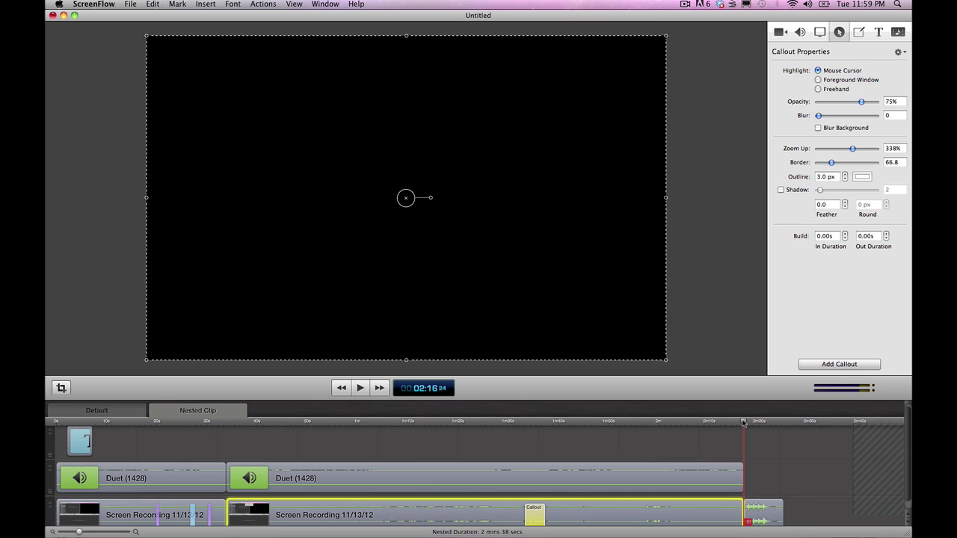
- Play the transition from the end of the screen recording into the inserted intro clip, stopping at its opening title
left_click_drag(743, 423, 731, 422)
key("space")
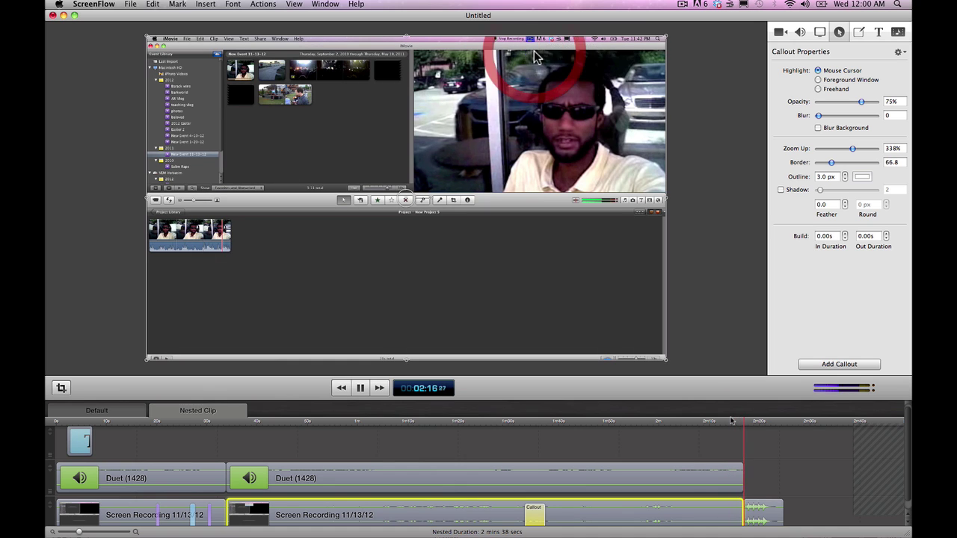
key("space")
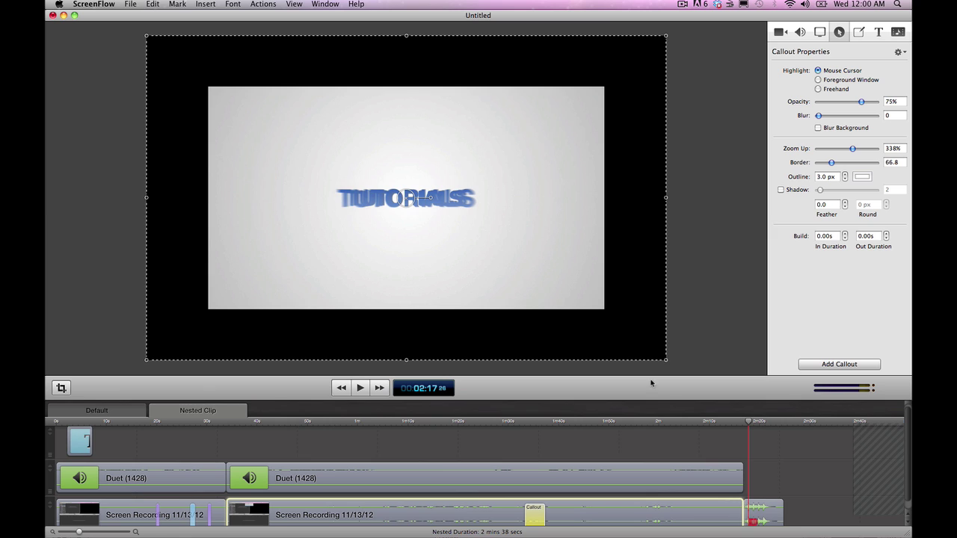
- Scale the inserted intro clip to 147% so it fills the canvas, and set its audio volume to 60%
left_click(768, 516)
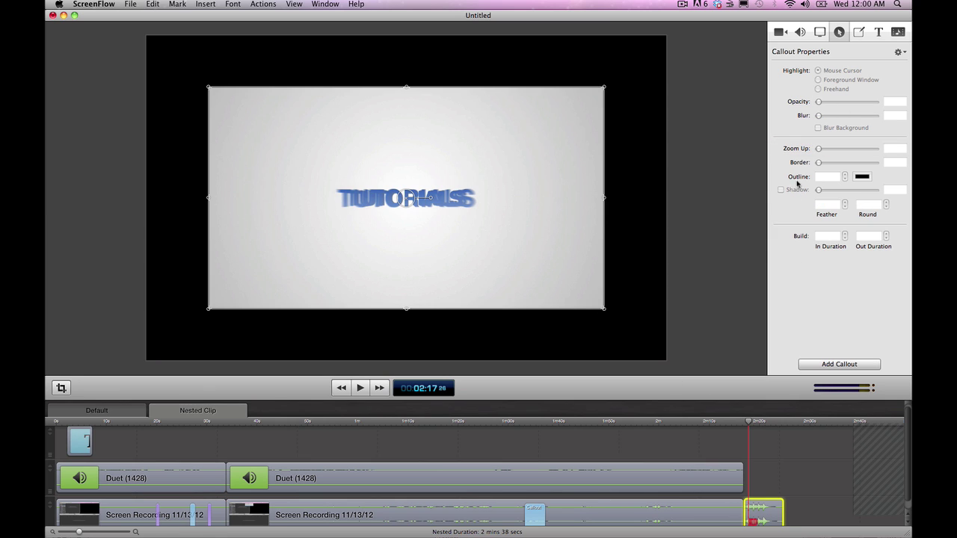
left_click(779, 32)
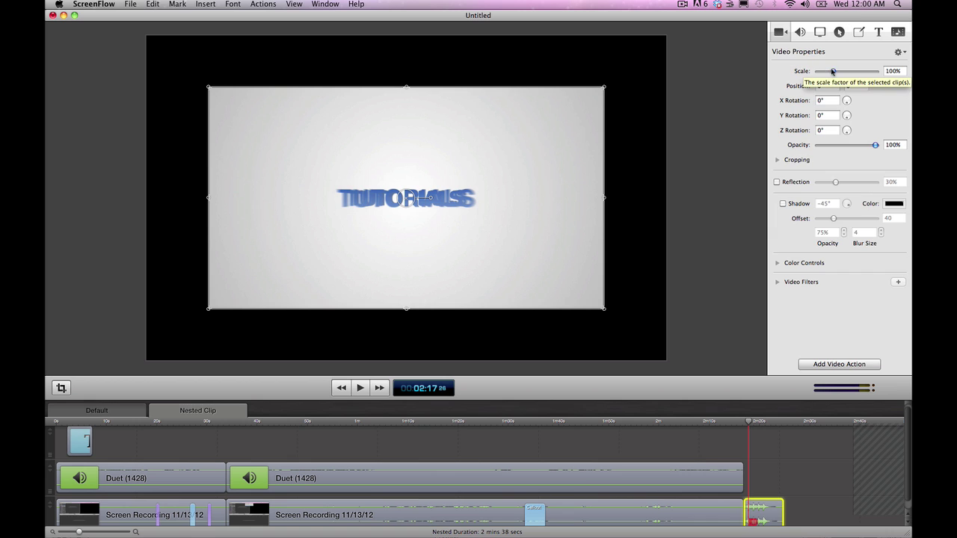
left_click_drag(833, 71, 840, 72)
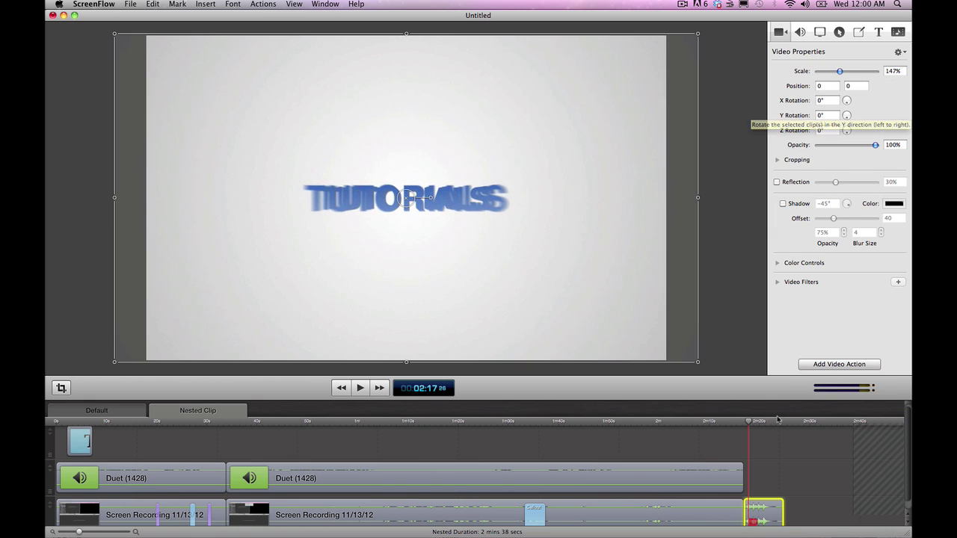
left_click(800, 32)
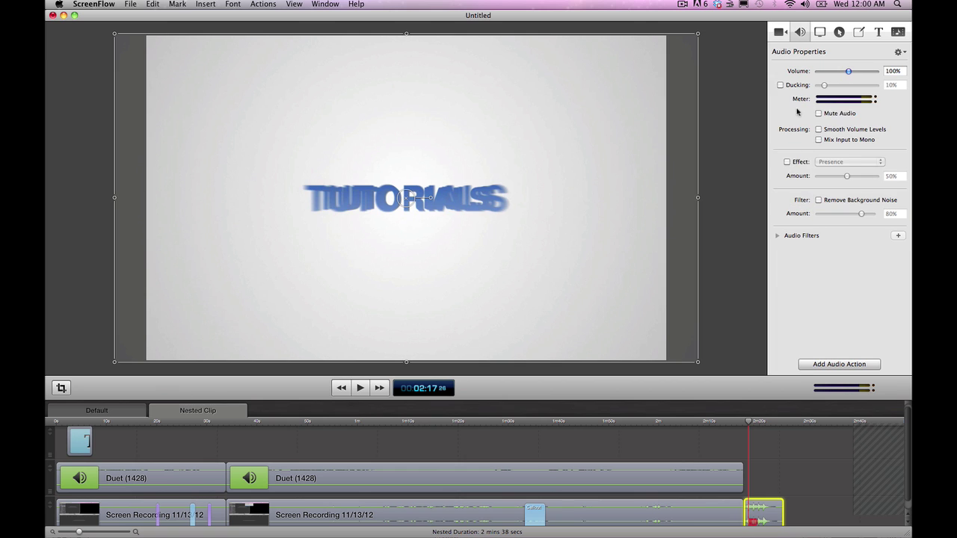
left_click_drag(848, 71, 836, 73)
- Play from about 2:13 through the cut into the resized logo clip to review its size and volume
left_click(726, 422)
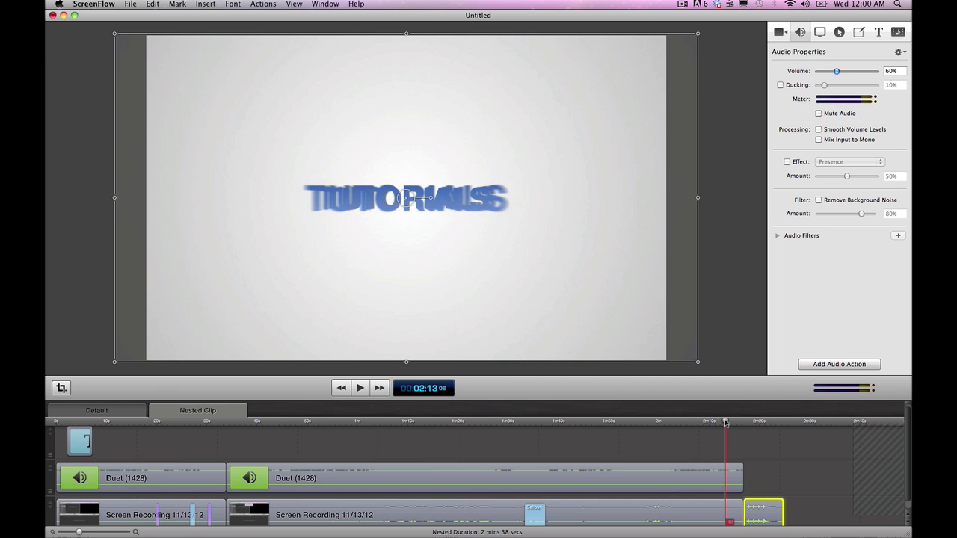
key("space")
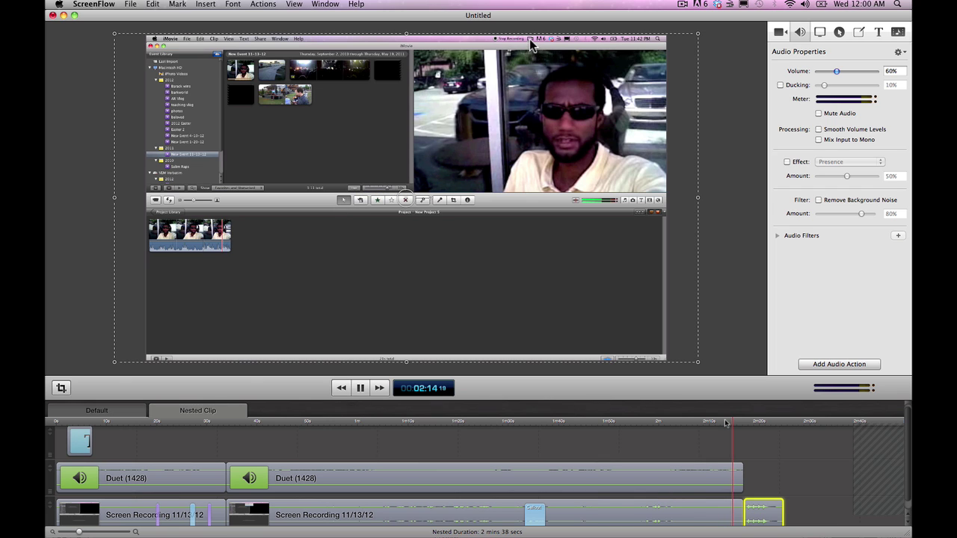
key("space")
key("space")
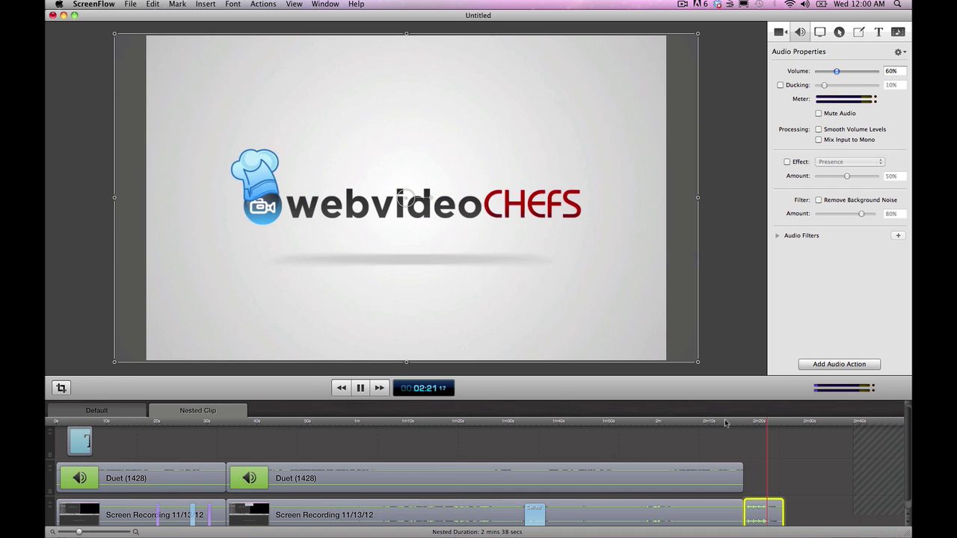
key("space")
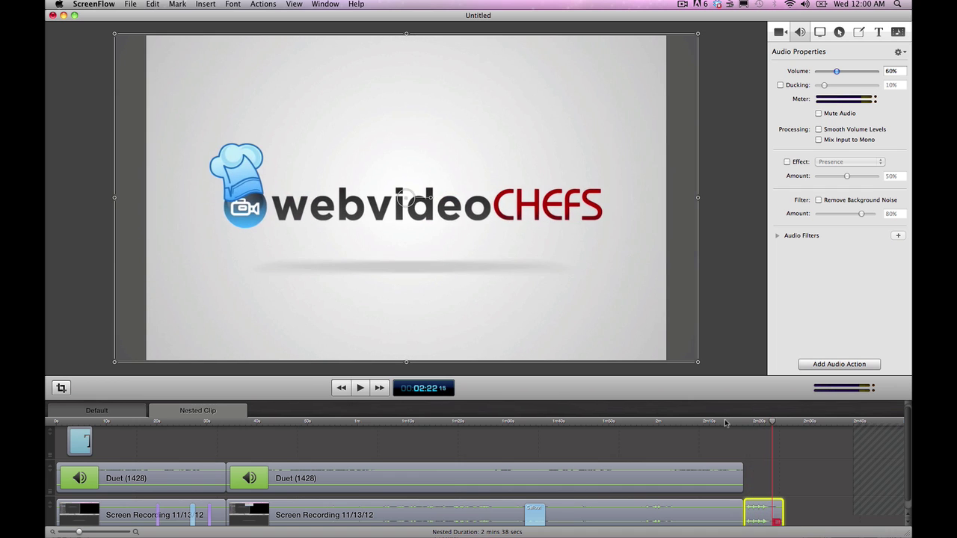